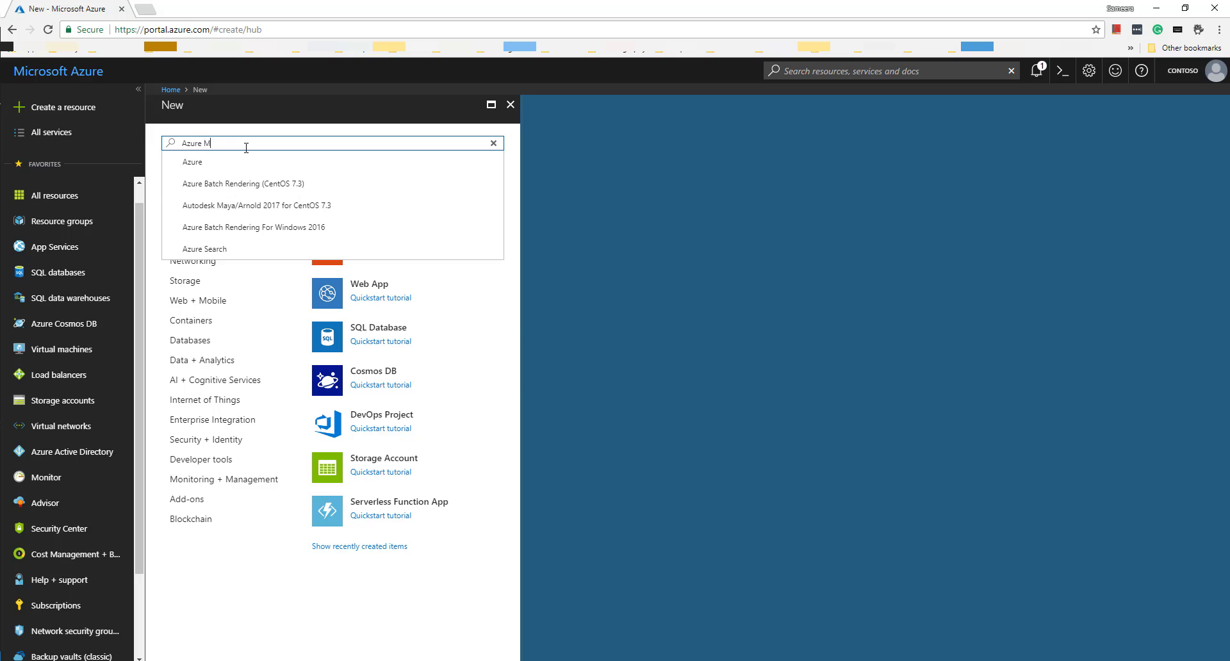
Find Azure Migrate in the Marketplace and start creating a migration project from it.
left_click(246, 161)
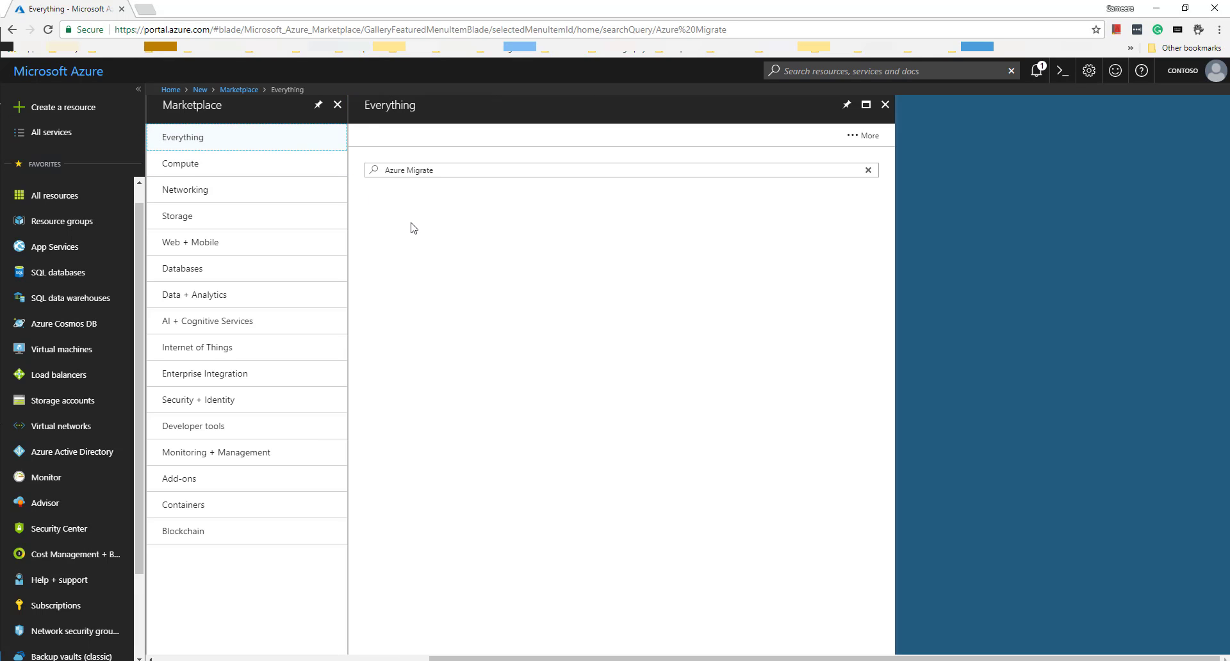
left_click(420, 255)
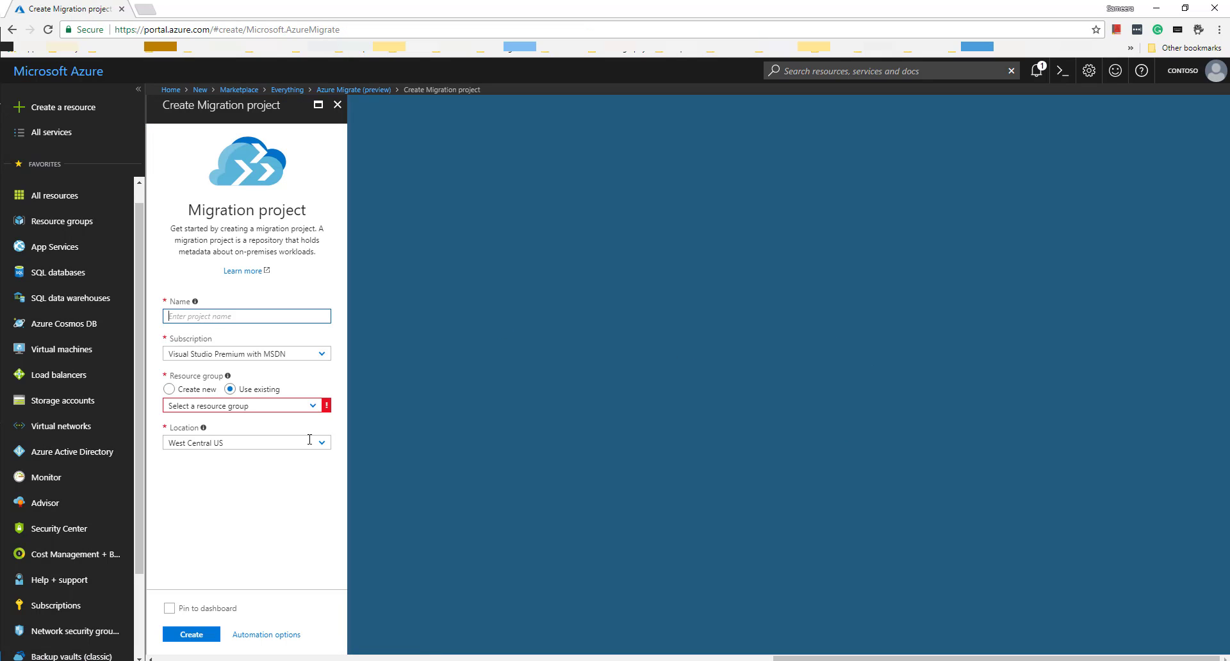
Check the locations and existing resource groups offered for the migration project.
left_click(320, 444)
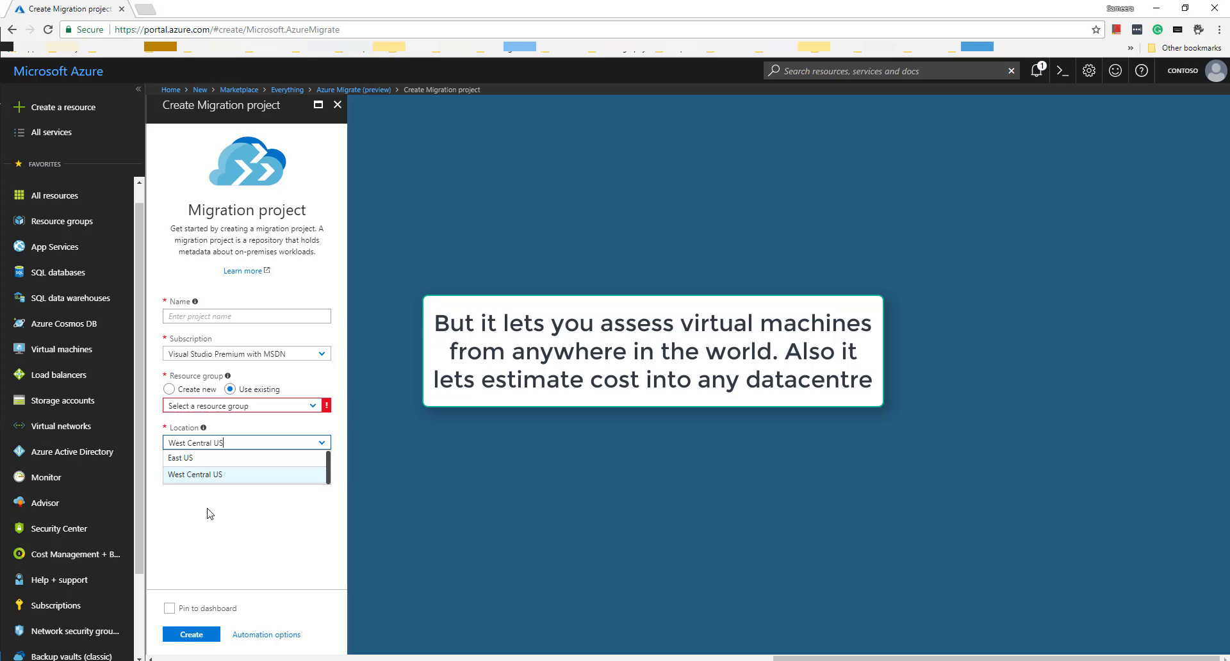
left_click(257, 512)
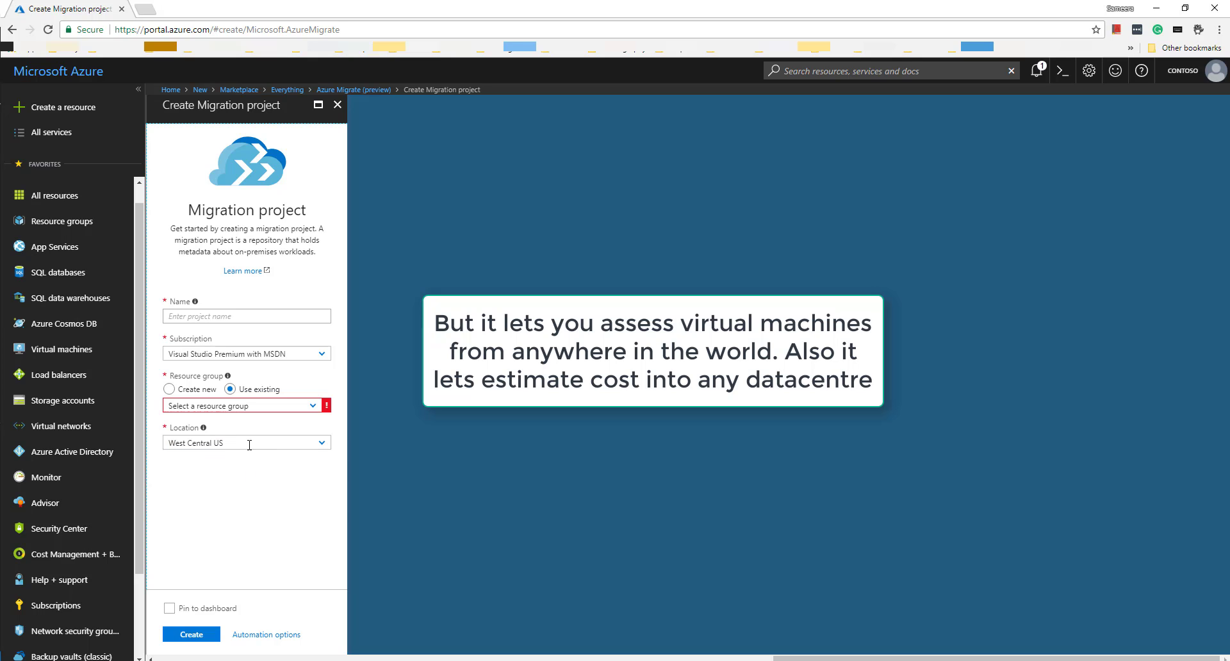
left_click(313, 405)
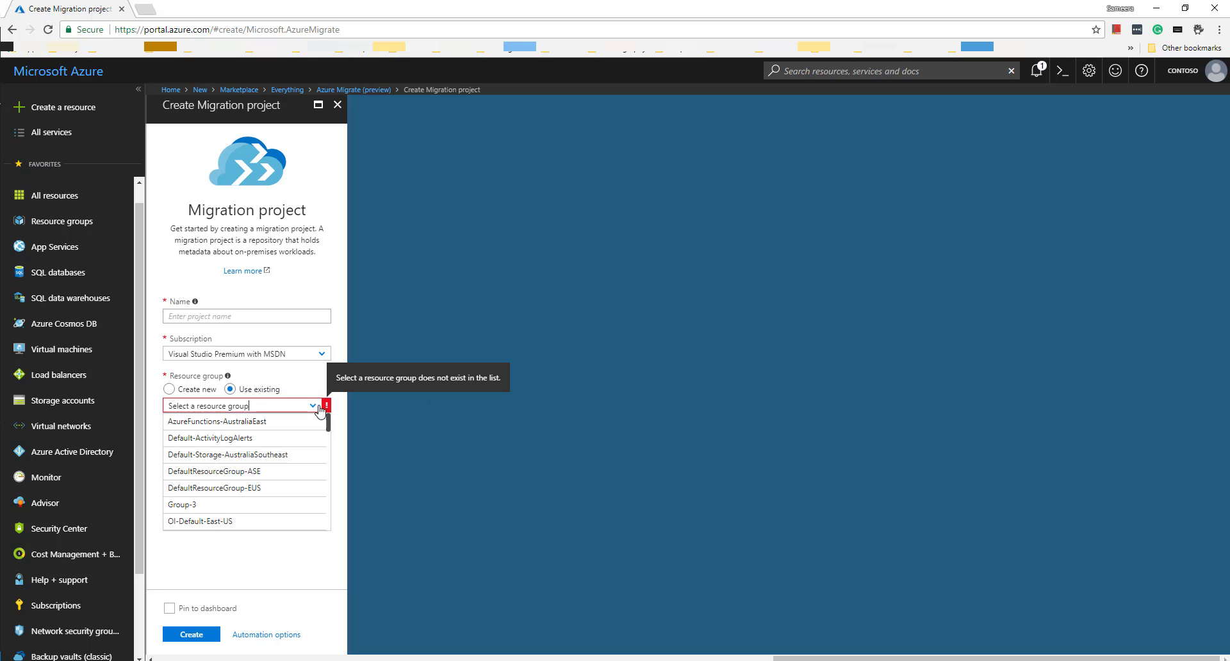
left_click(317, 409)
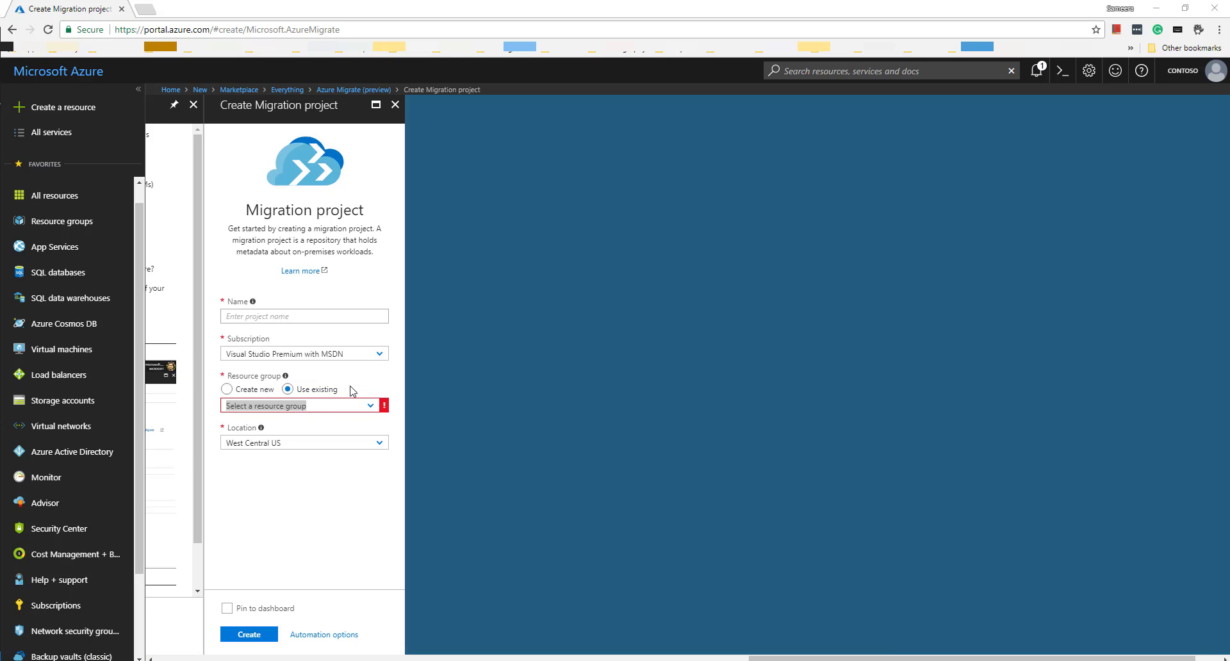
Try to enter MVP-WCUS-PRD-MIG1 as the existing resource group for the project.
left_click_drag(317, 407, 128, 391)
type("MVP-WCUS-PRD-MIG")
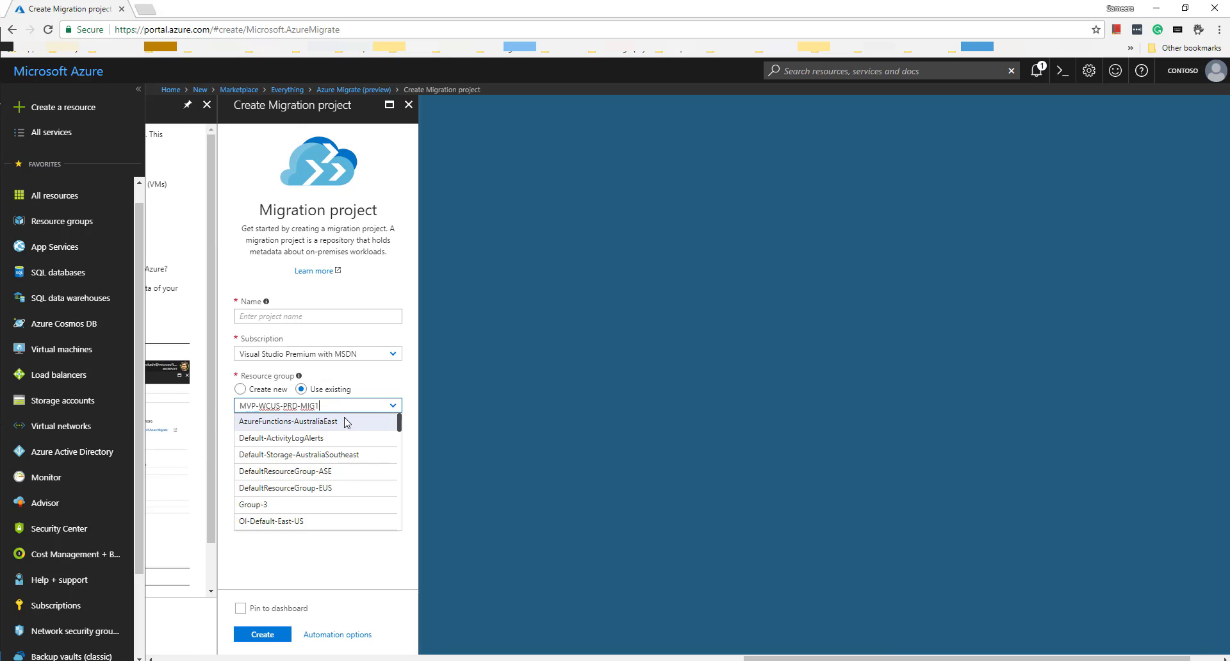
type("1")
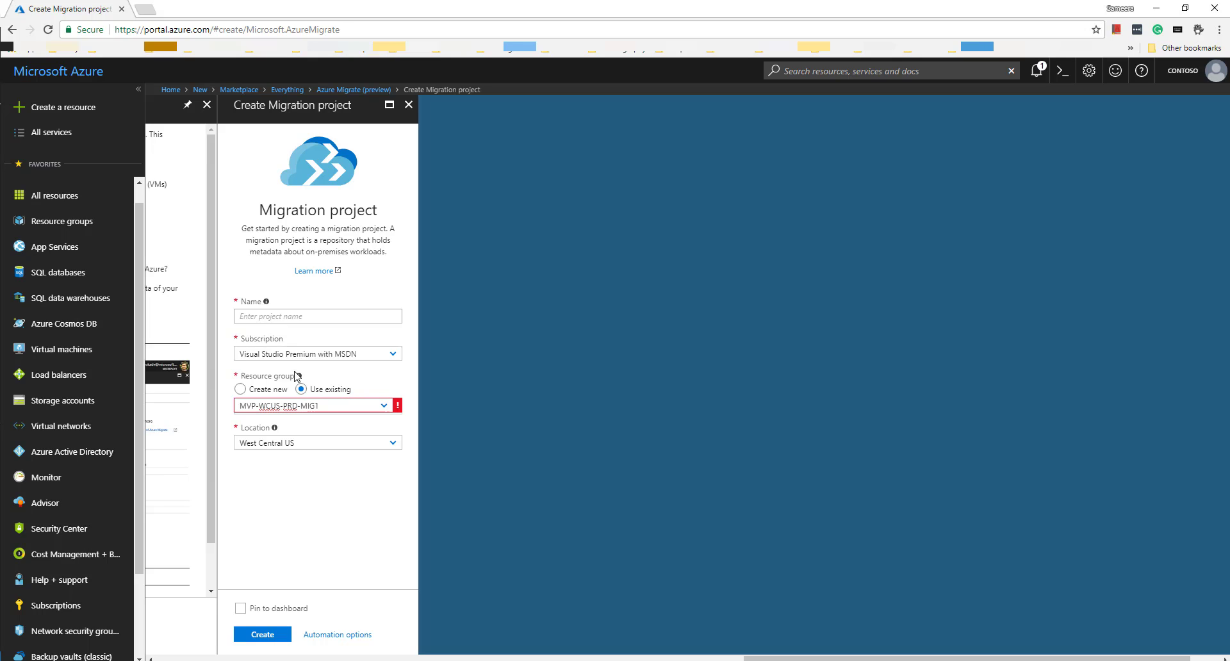
Name the migration project MVP-WCUS-PRD-MIGP1 and assign it to the Microsoft Azure Sponsorship subscription.
left_click(279, 314)
type("MVP-WCUS-PRD-MIG")
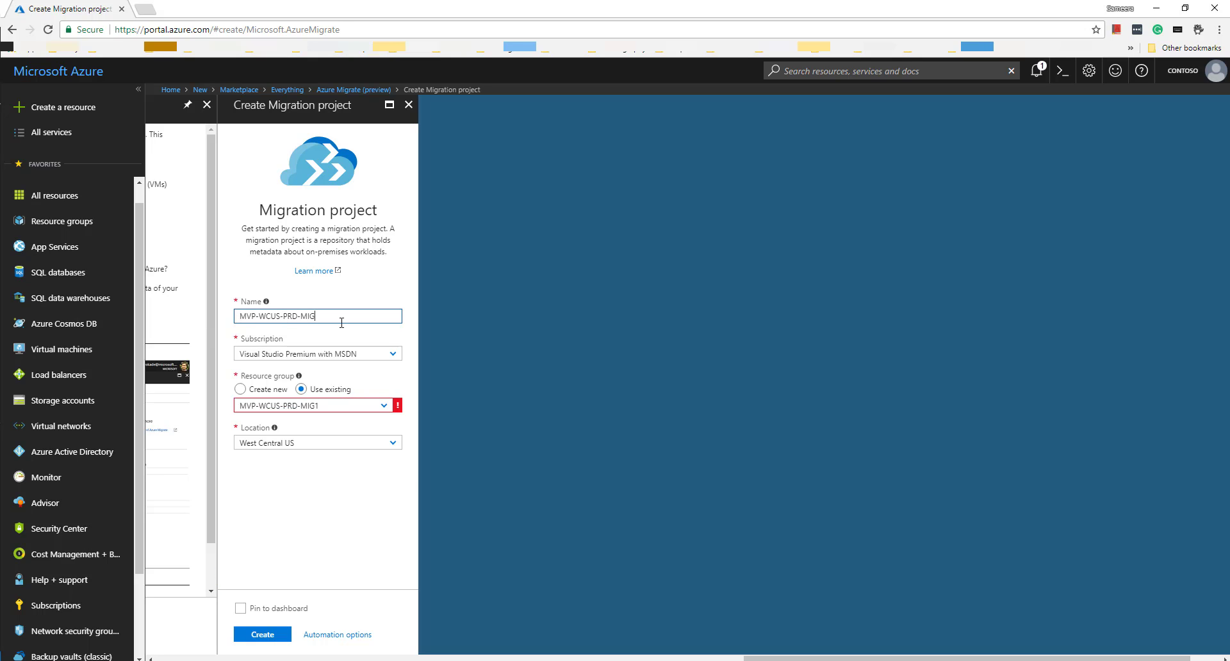
type("1")
key("Tab")
left_click(395, 360)
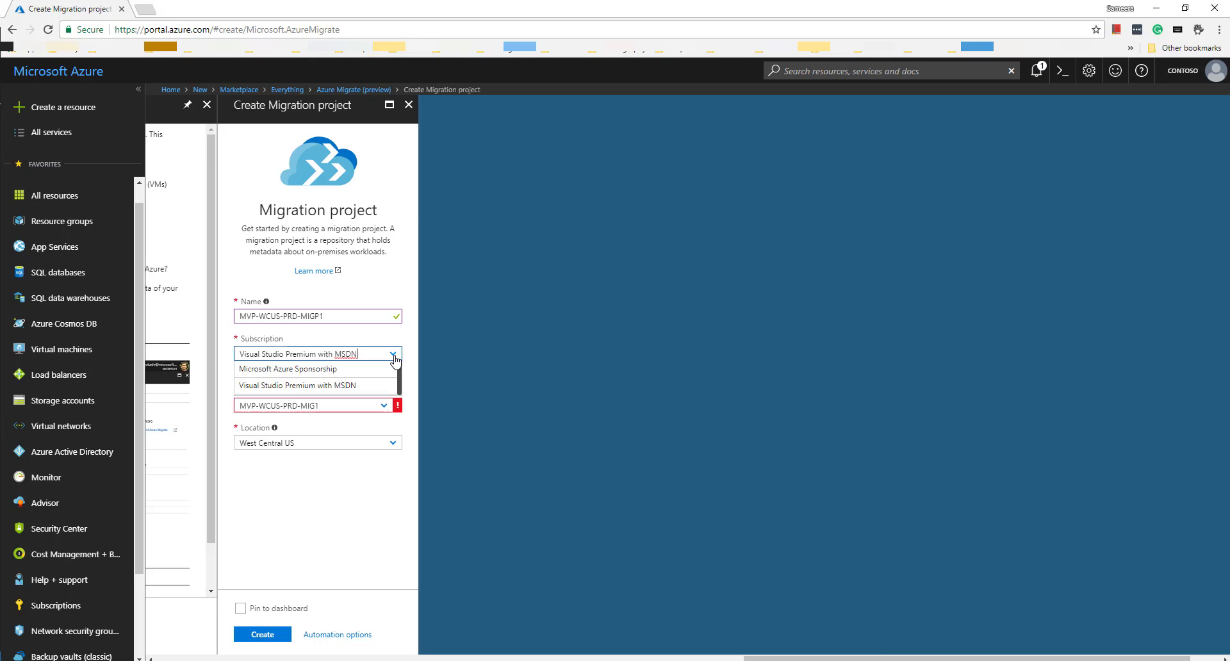
left_click(396, 369)
Specify a new resource group named MVP-WCUS-PRD-MIG1 and create the migration project.
left_click(247, 392)
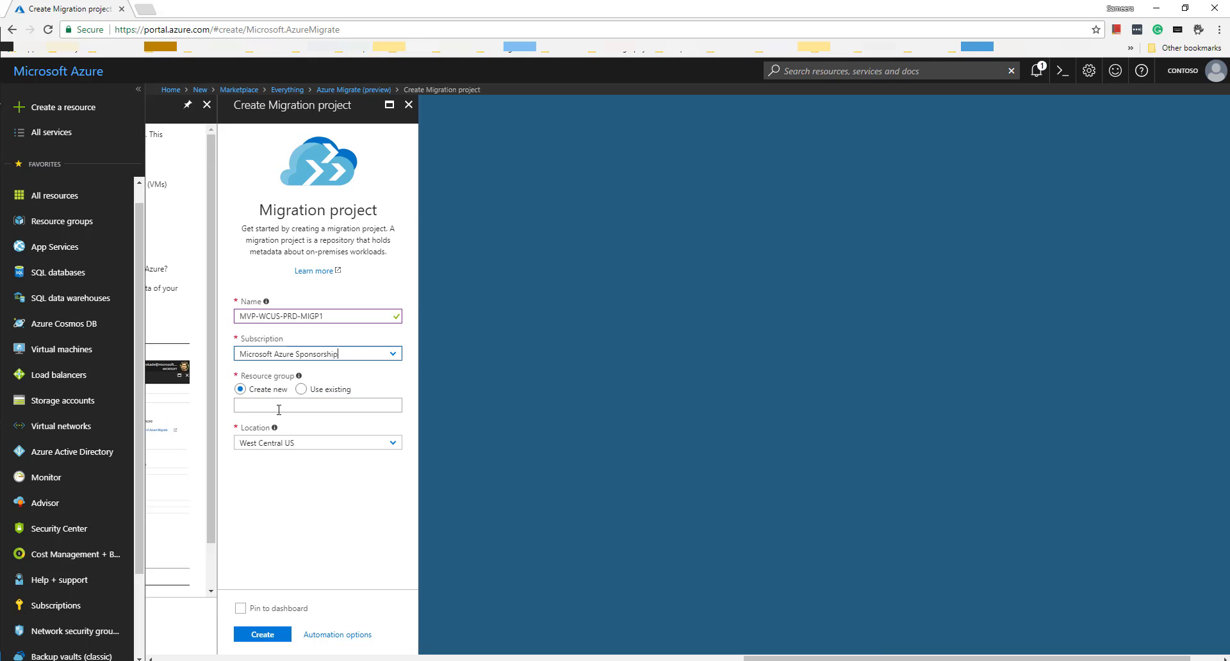
left_click(279, 409)
type("MVP-WCUS-PRD-MIG")
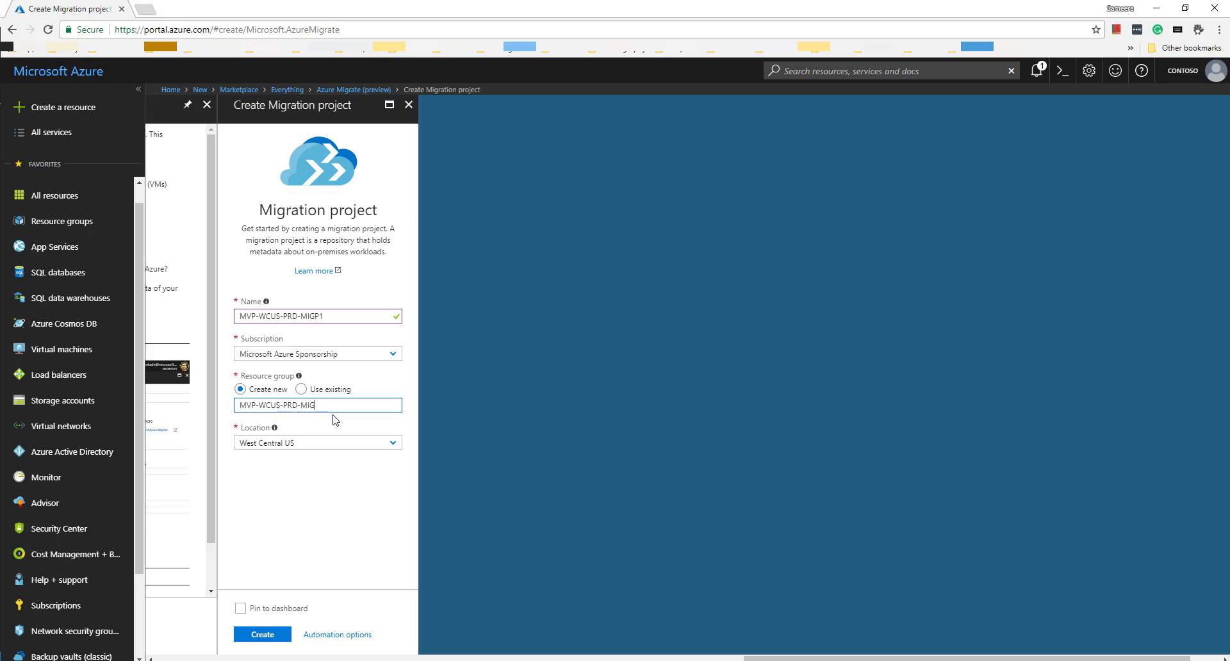
type("1")
left_click(348, 483)
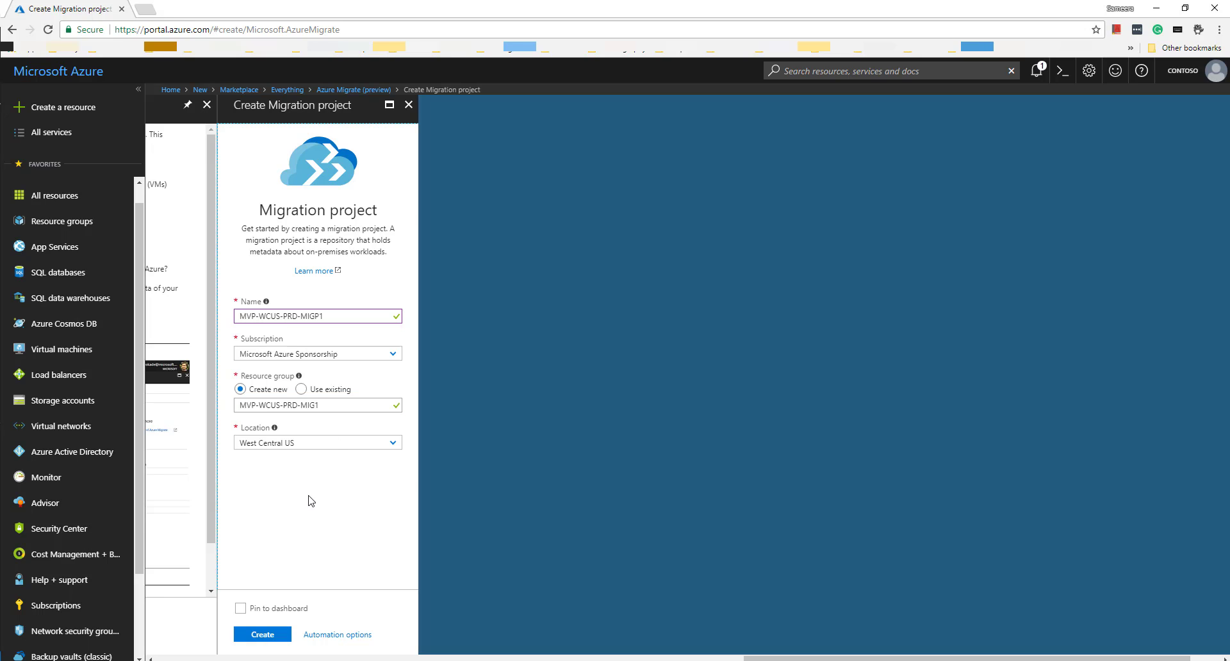
left_click(283, 639)
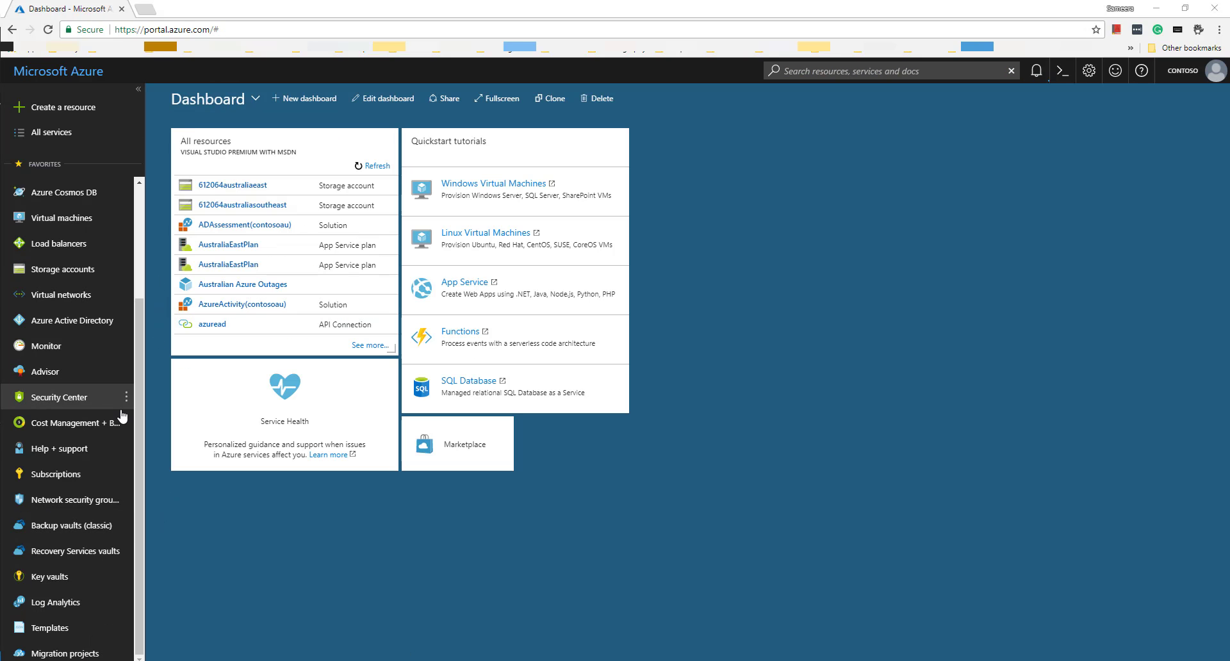
From the list of migration projects, open resource group MVP-WCUS-PRD-MIG1 and its project MVP-WCUS-PRD-MIGP1.
left_click(39, 654)
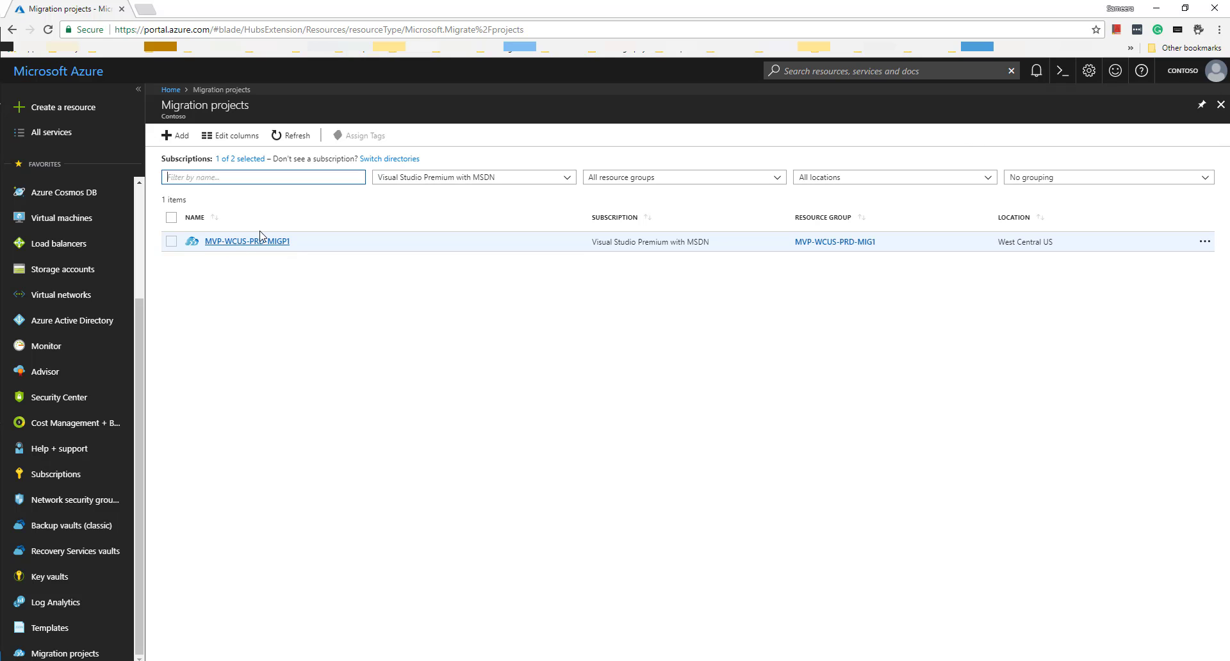
left_click(852, 243)
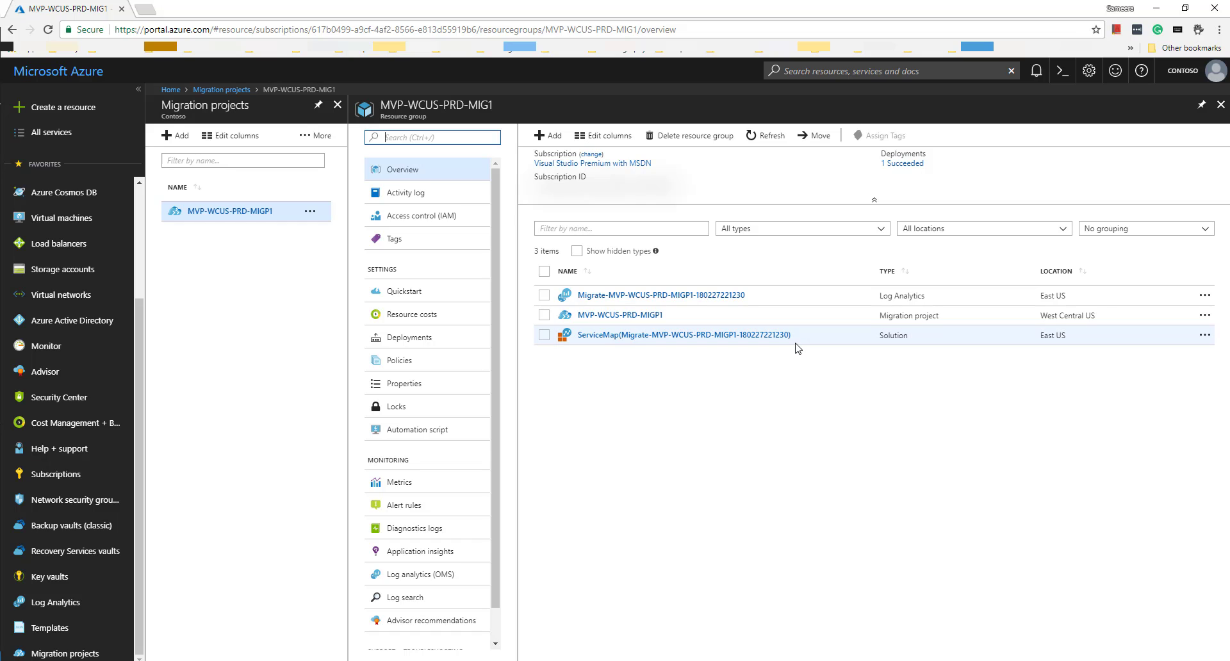
left_click(631, 320)
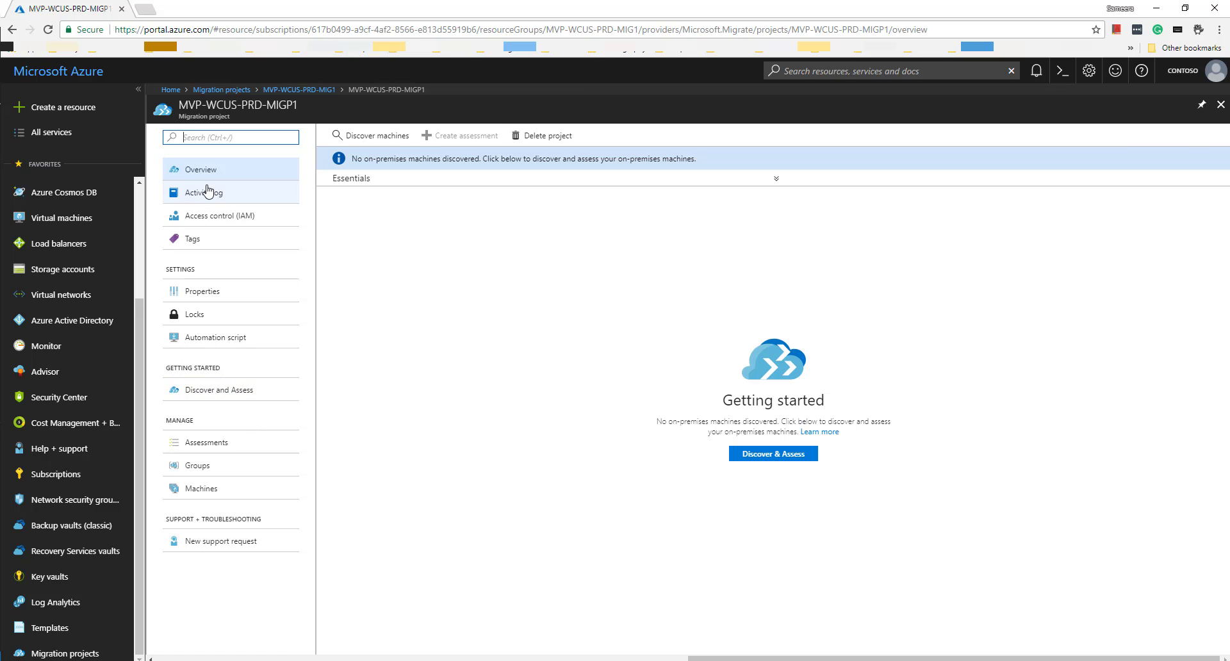
Start machine discovery for the project and download the collector appliance OVA file.
left_click(363, 144)
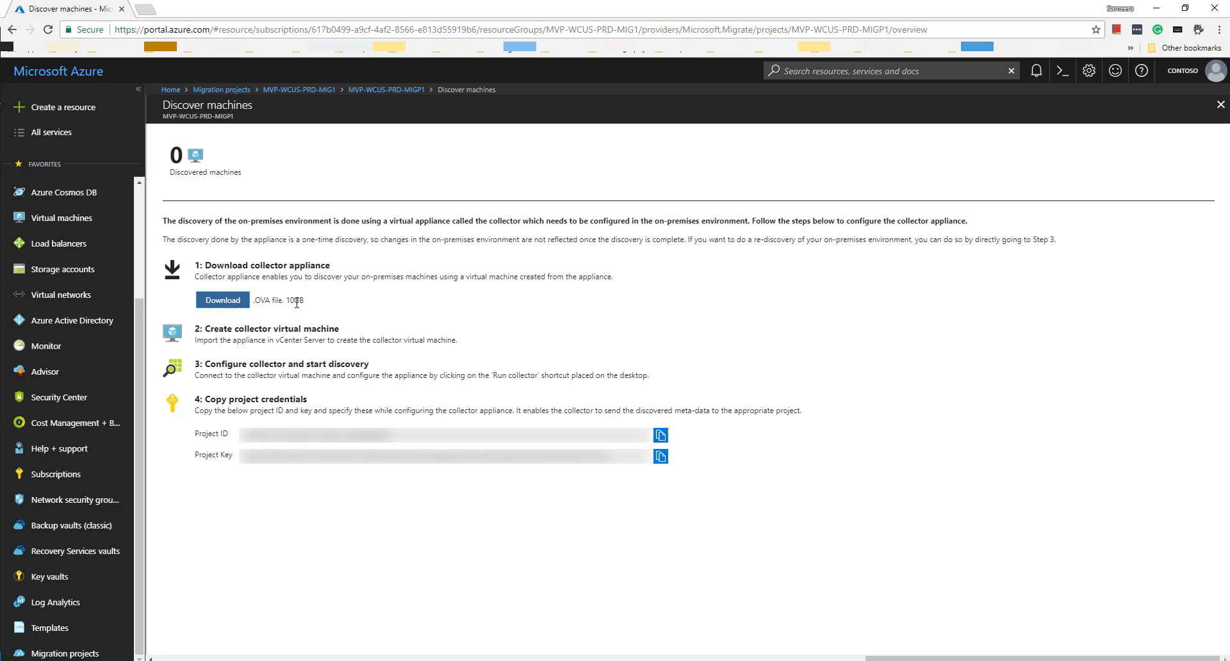
left_click(234, 309)
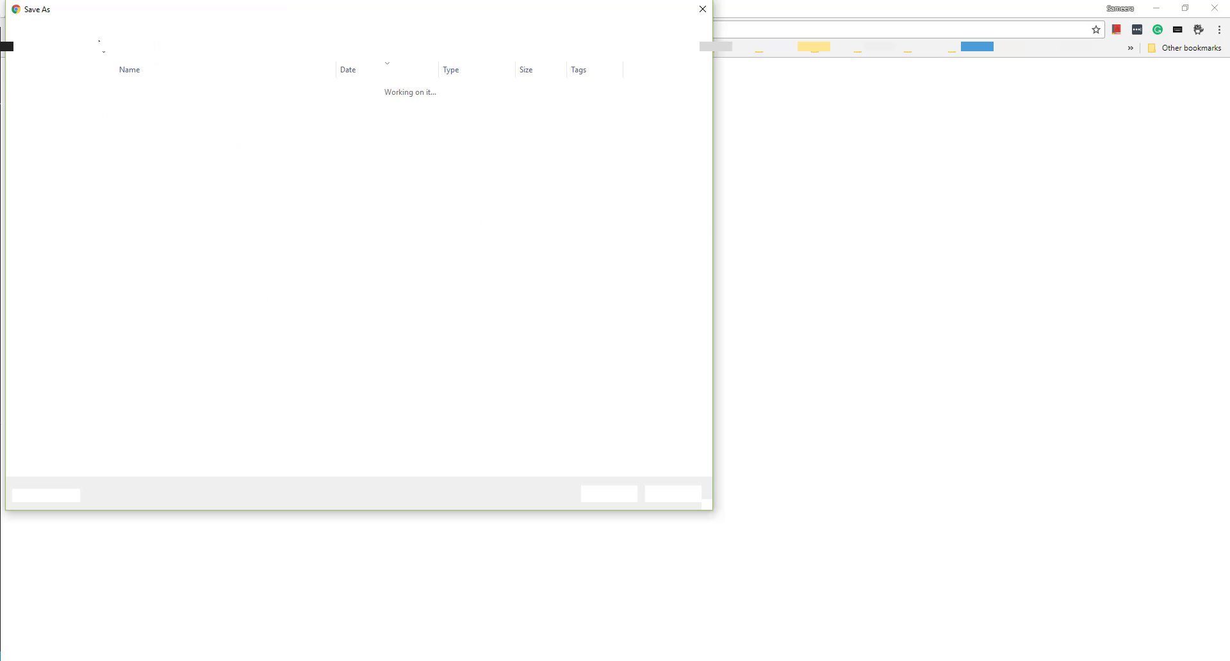
left_click_drag(283, 17, 454, 82)
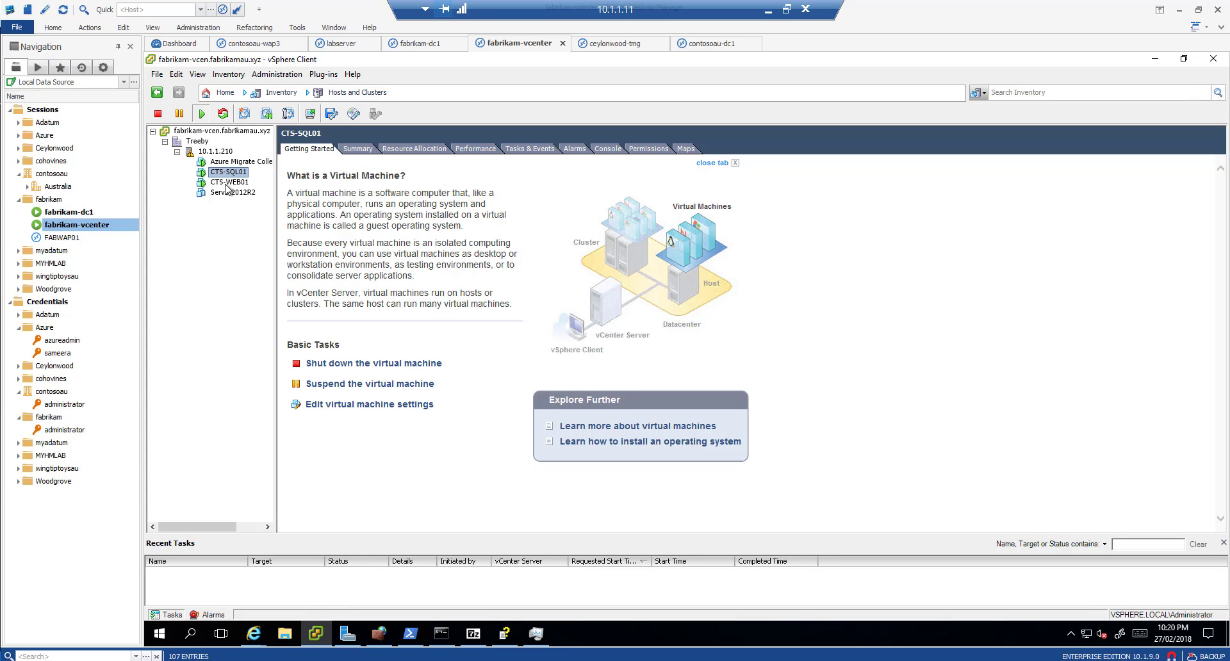
Switch to vSphere Client and start an OVF template deployment using AzureMigrate_1_0_8_59.ova from Downloads as the source.
left_click(227, 182)
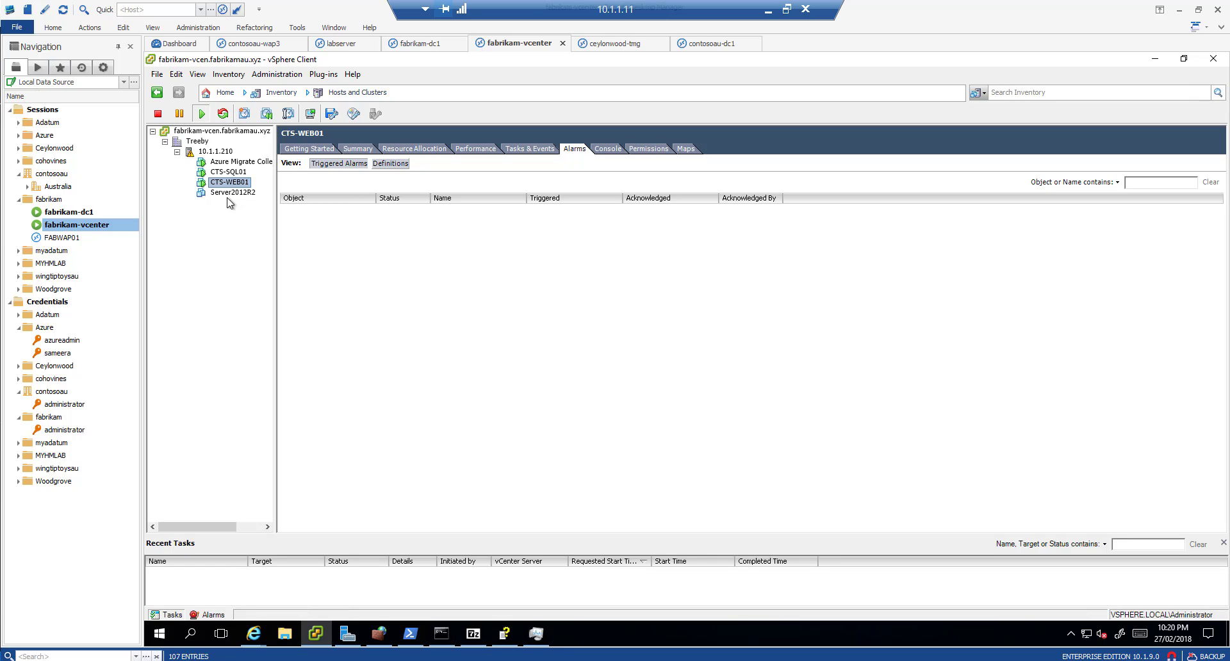
left_click(157, 74)
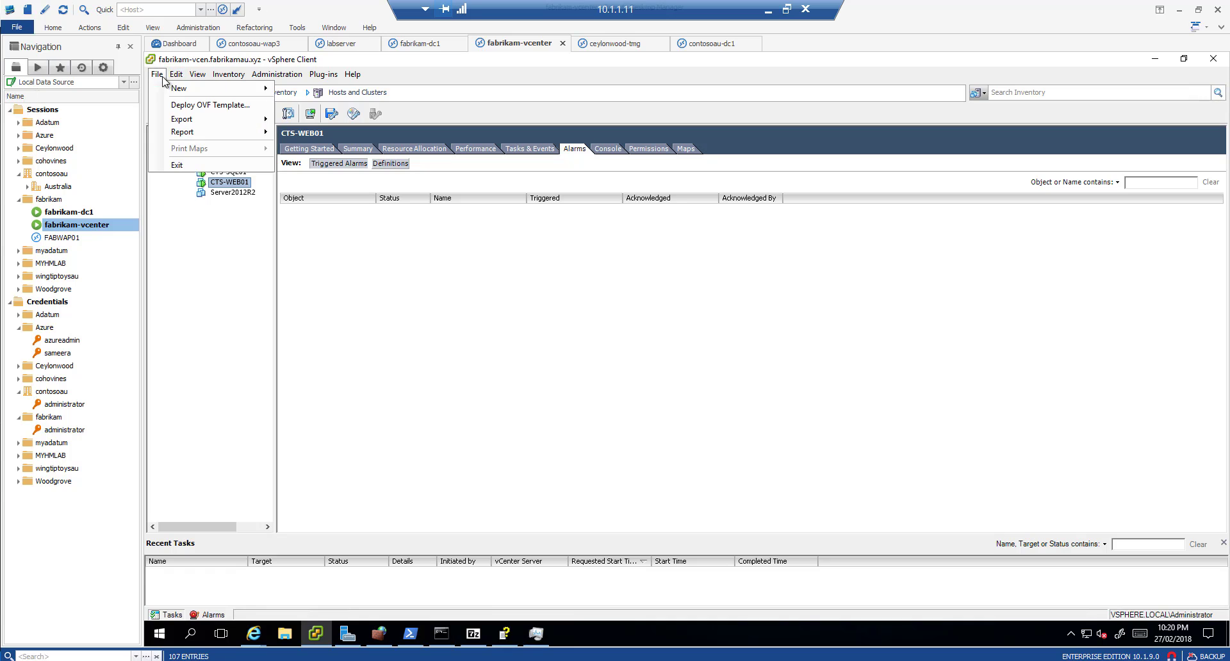
left_click(179, 107)
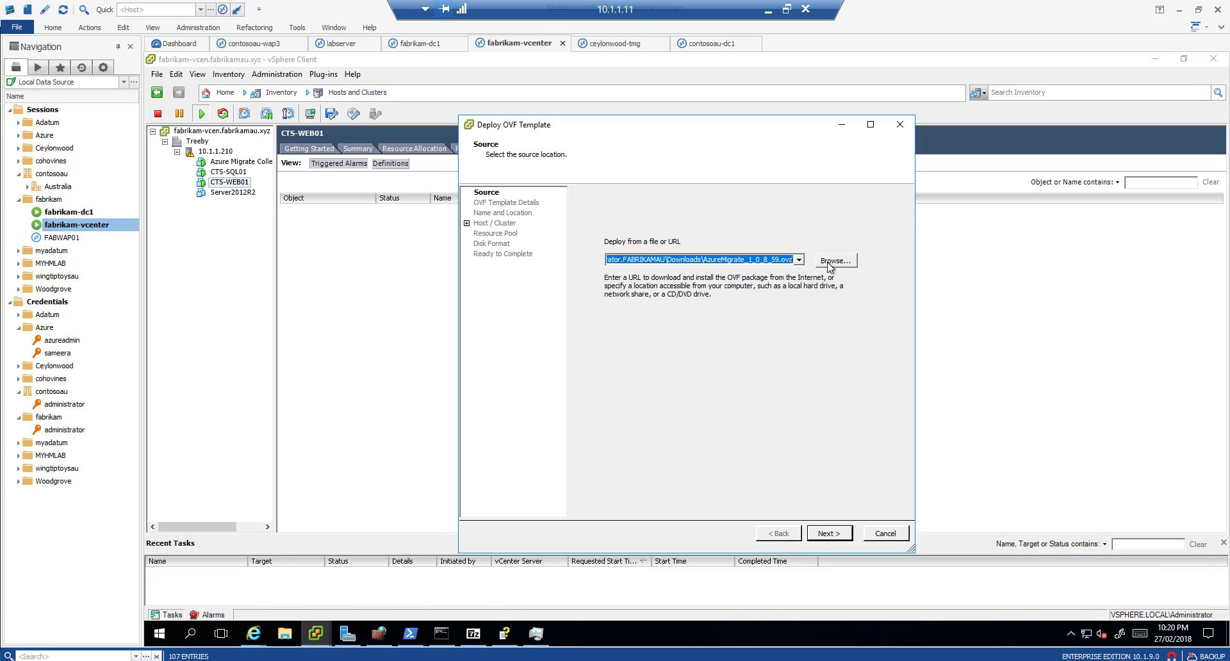
left_click(829, 262)
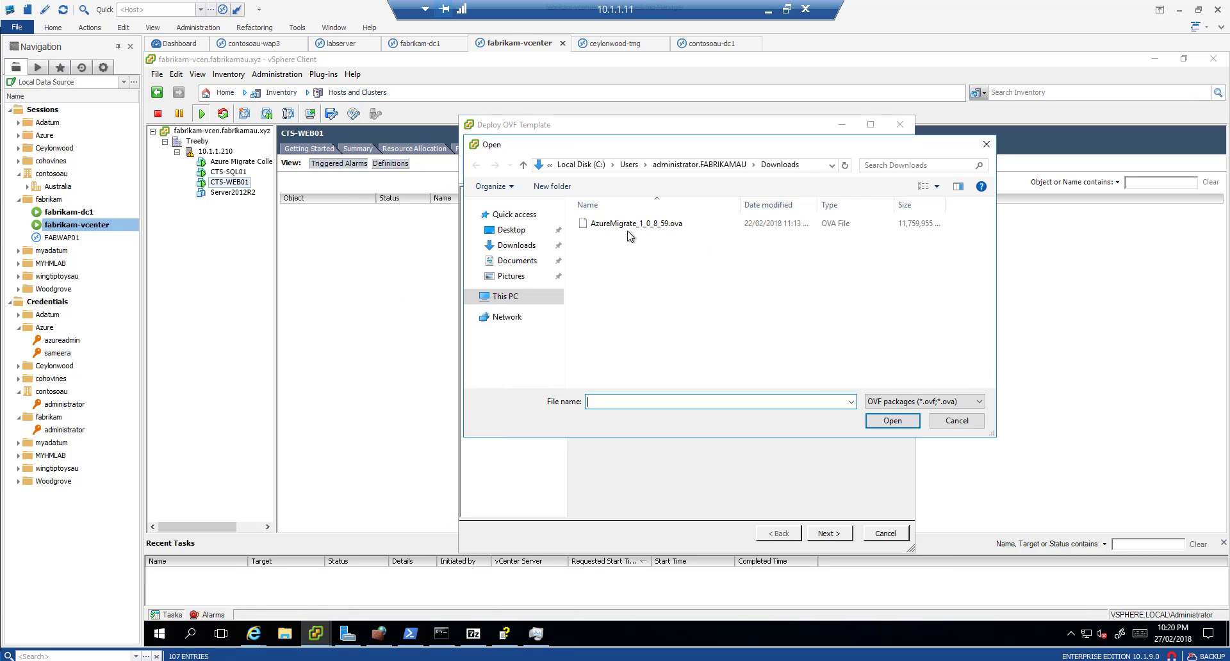
left_click(643, 224)
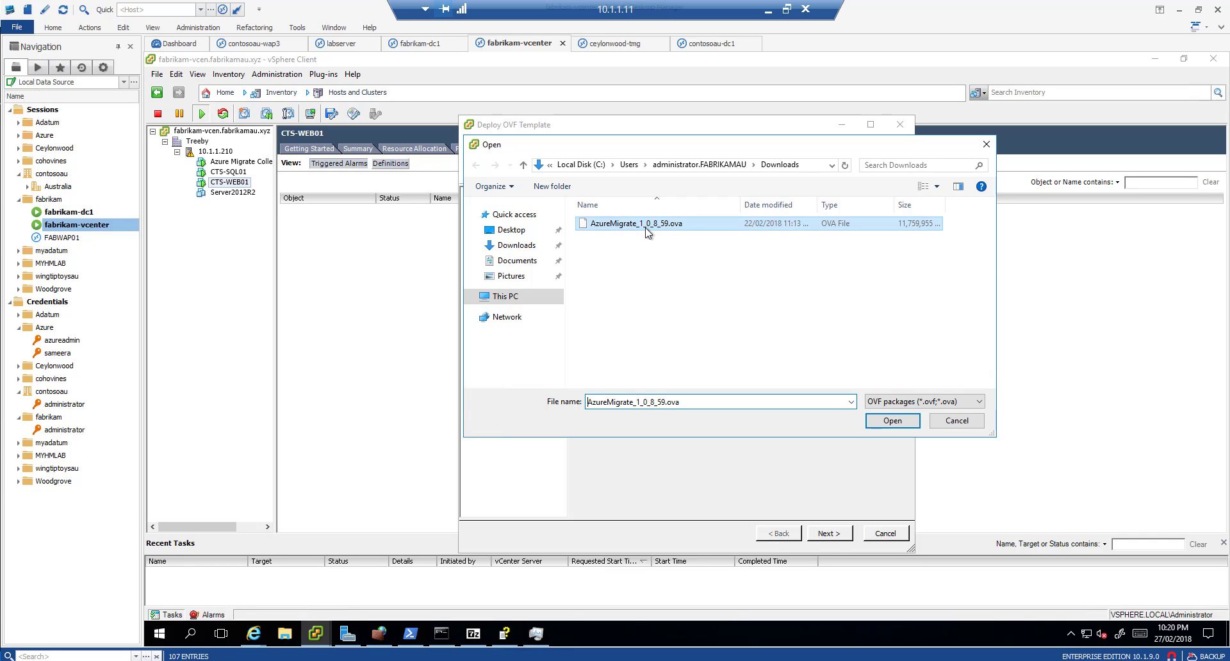
left_click(890, 421)
left_click(827, 534)
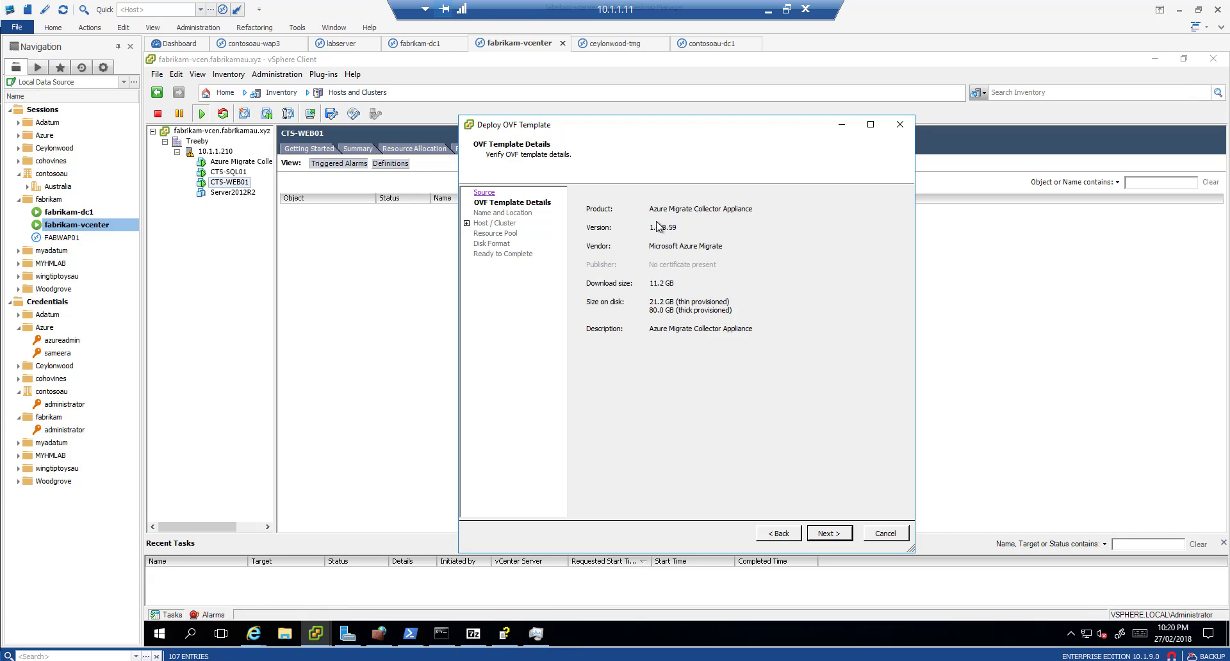
Accept the template details, choose the Treeby inventory location and name the deployment Azure Migrate Collector Appliance1.
left_click(831, 532)
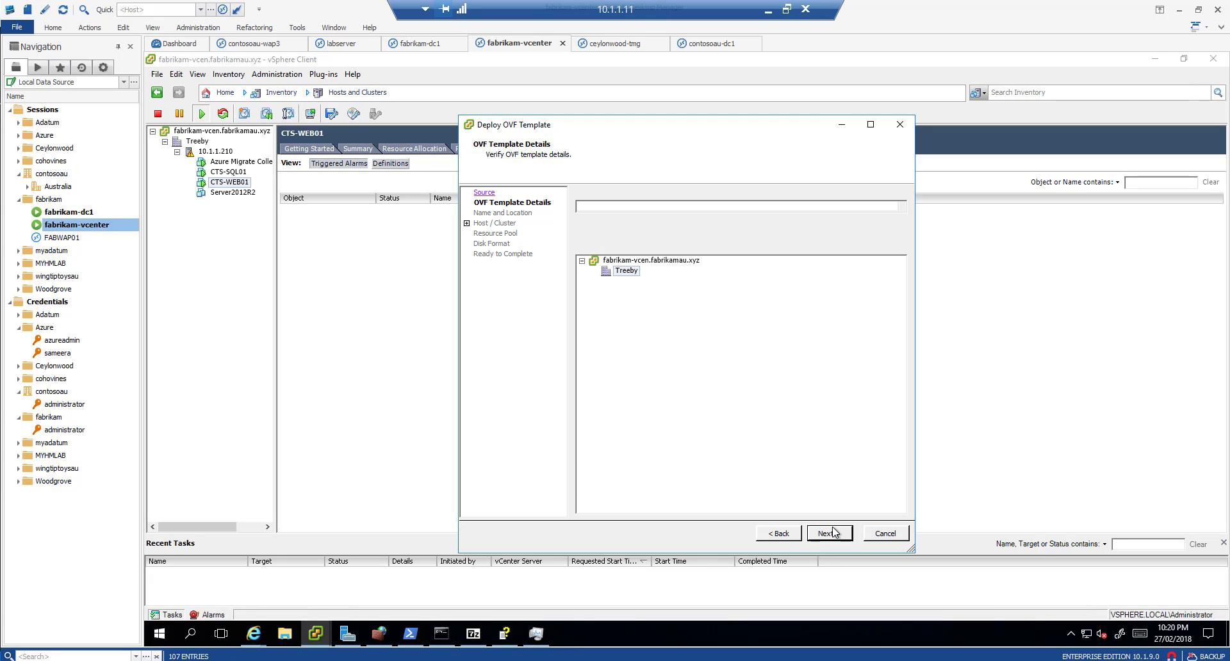
left_click(625, 271)
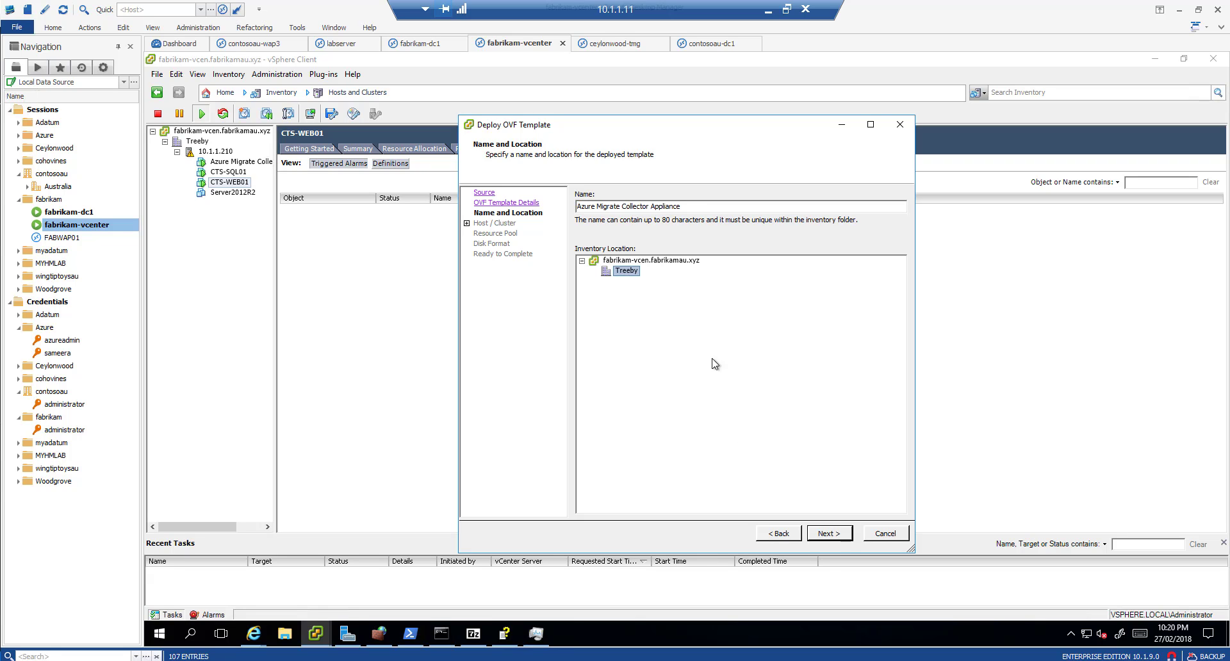
left_click(831, 532)
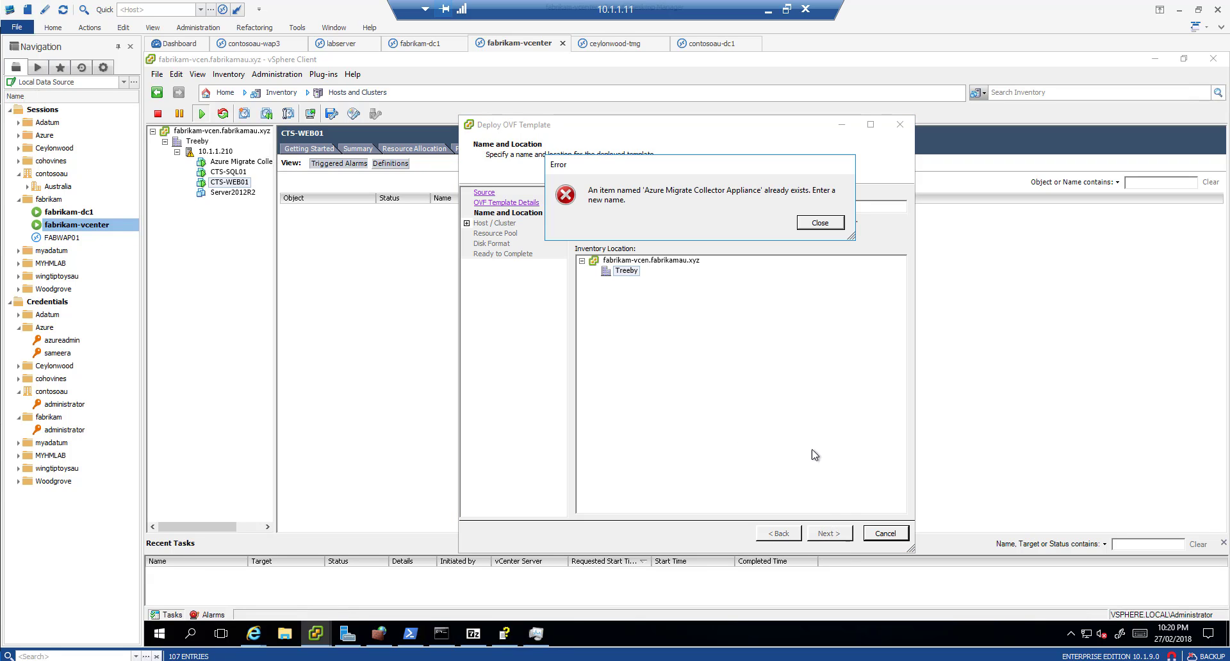
left_click(805, 229)
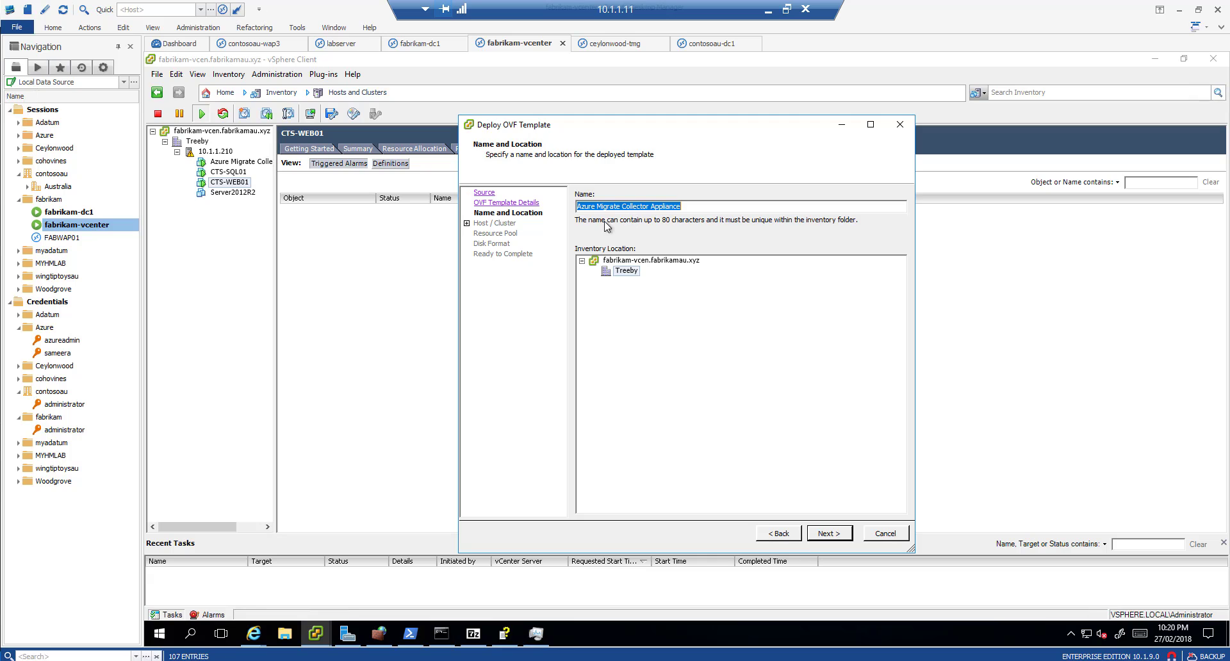
left_click(693, 206)
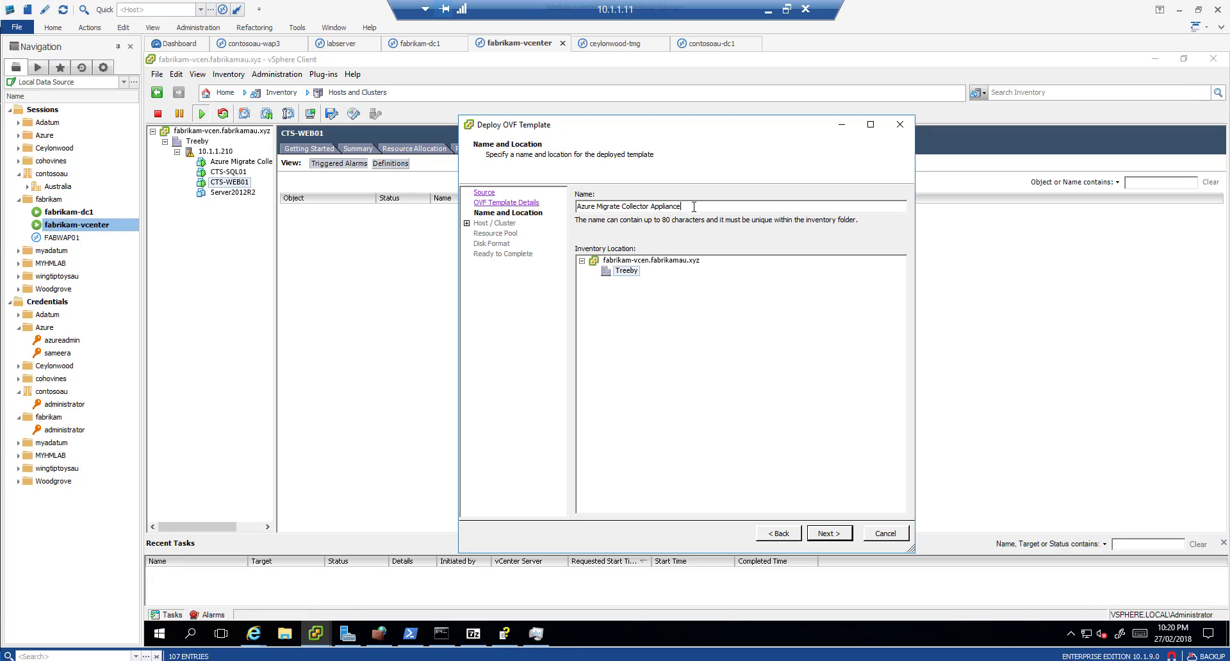
left_click(828, 532)
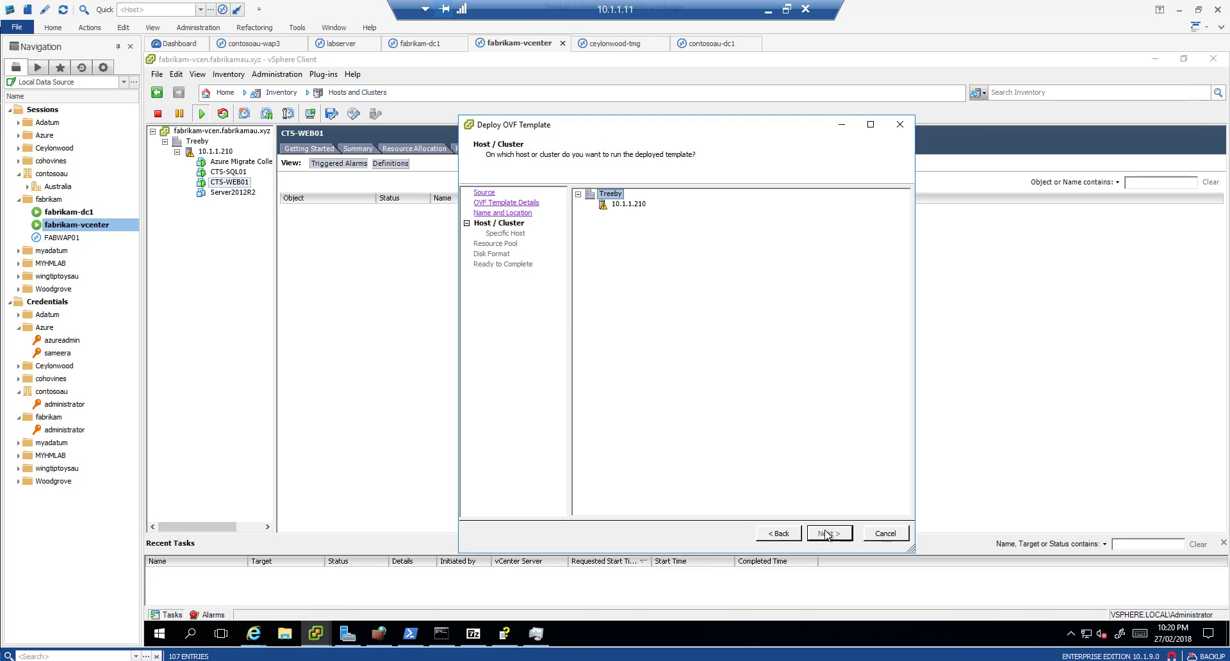
Select host 10.1.1.210 for the deployment and set the disk format to Thin Provision.
left_click(631, 204)
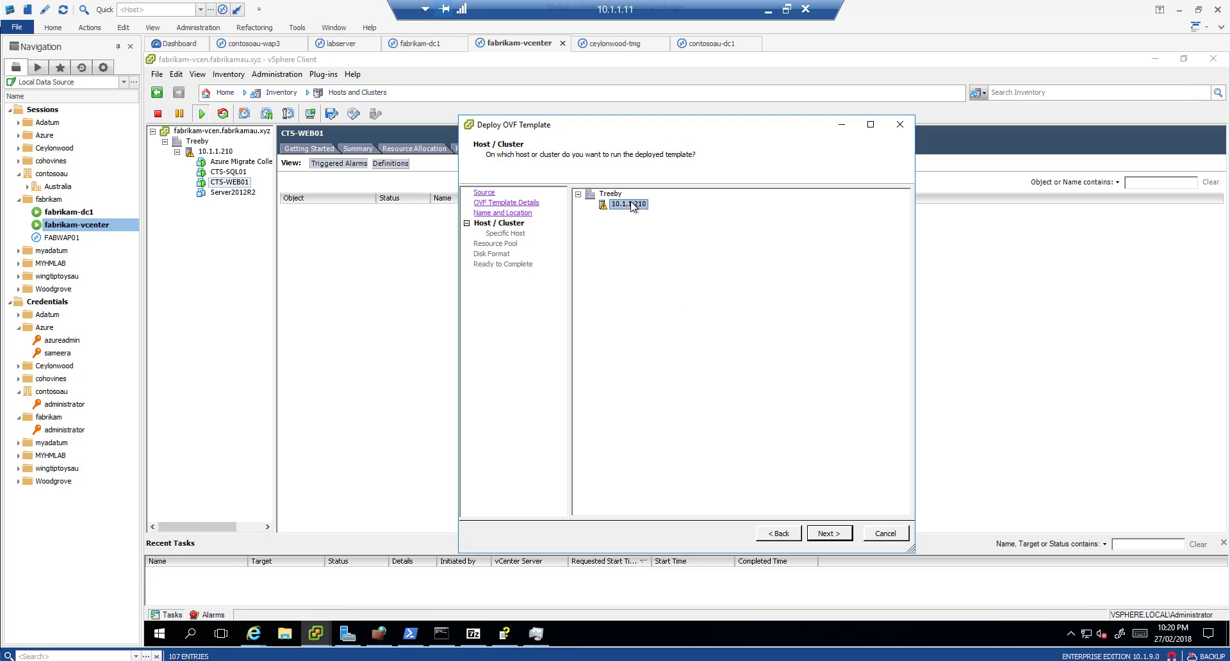
left_click(828, 533)
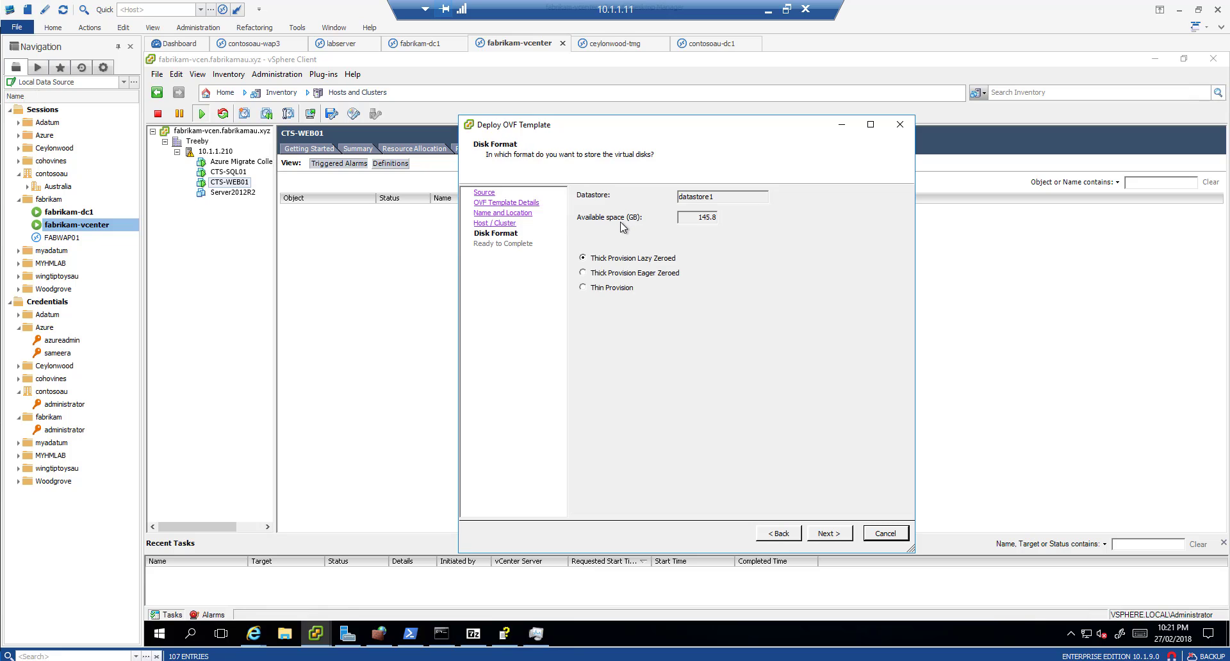
left_click(610, 287)
left_click(835, 534)
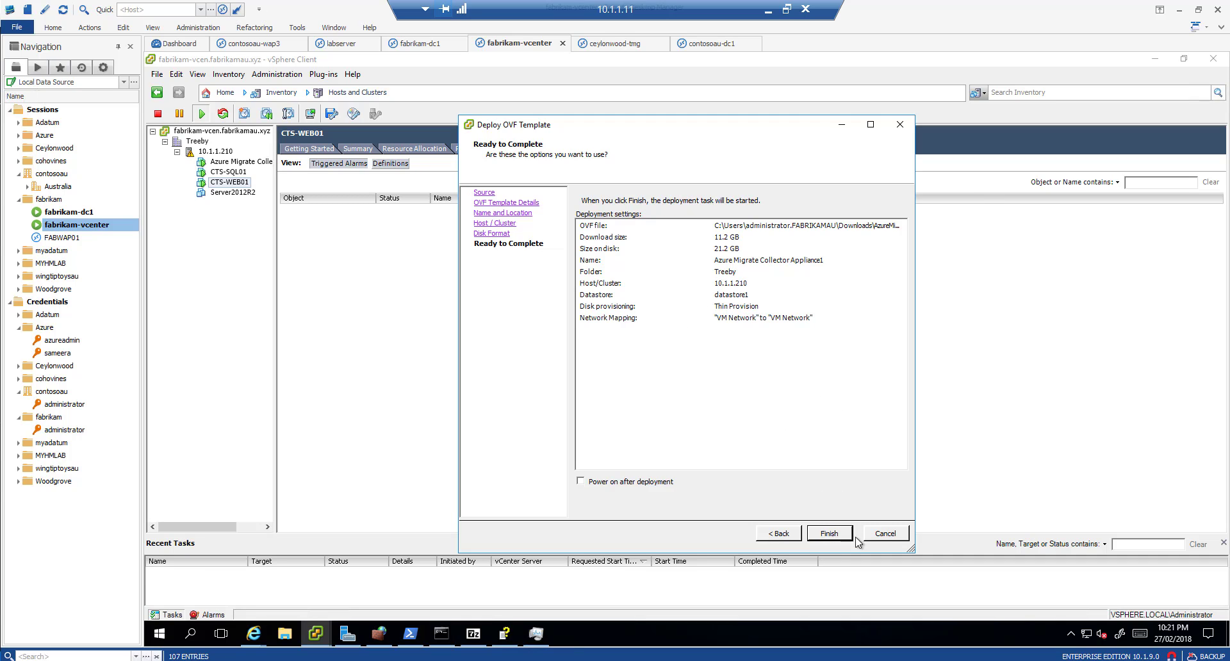
Cancel the OVF template deployment and select the existing Azure Migrate Collector virtual machine in the inventory.
left_click(885, 534)
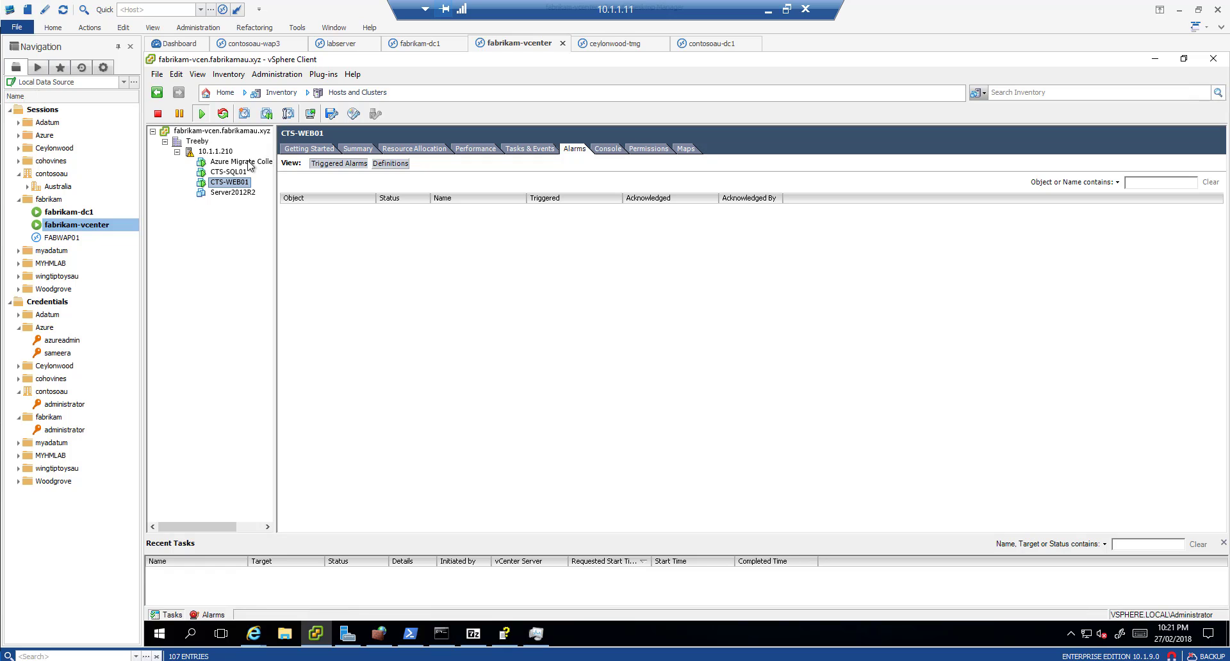
left_click(245, 161)
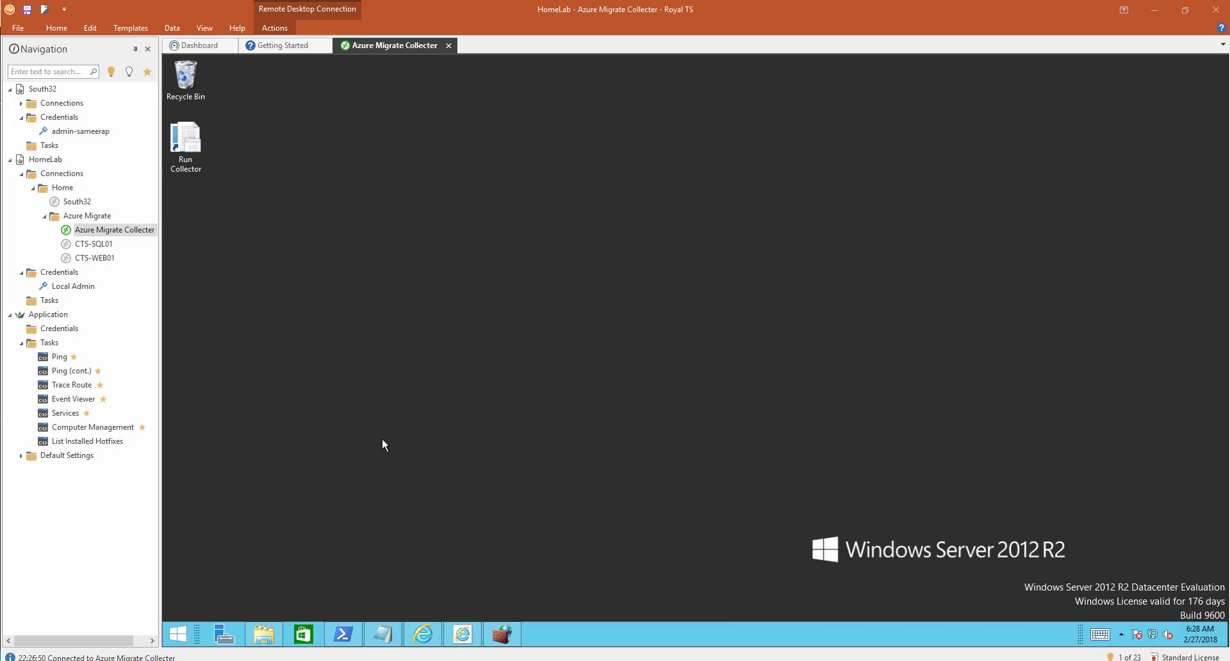
Switch to the Azure Migrate Collector appliance's remote desktop, launch Run Collector and move its browser window clear of the desktop shortcuts.
left_click(195, 146)
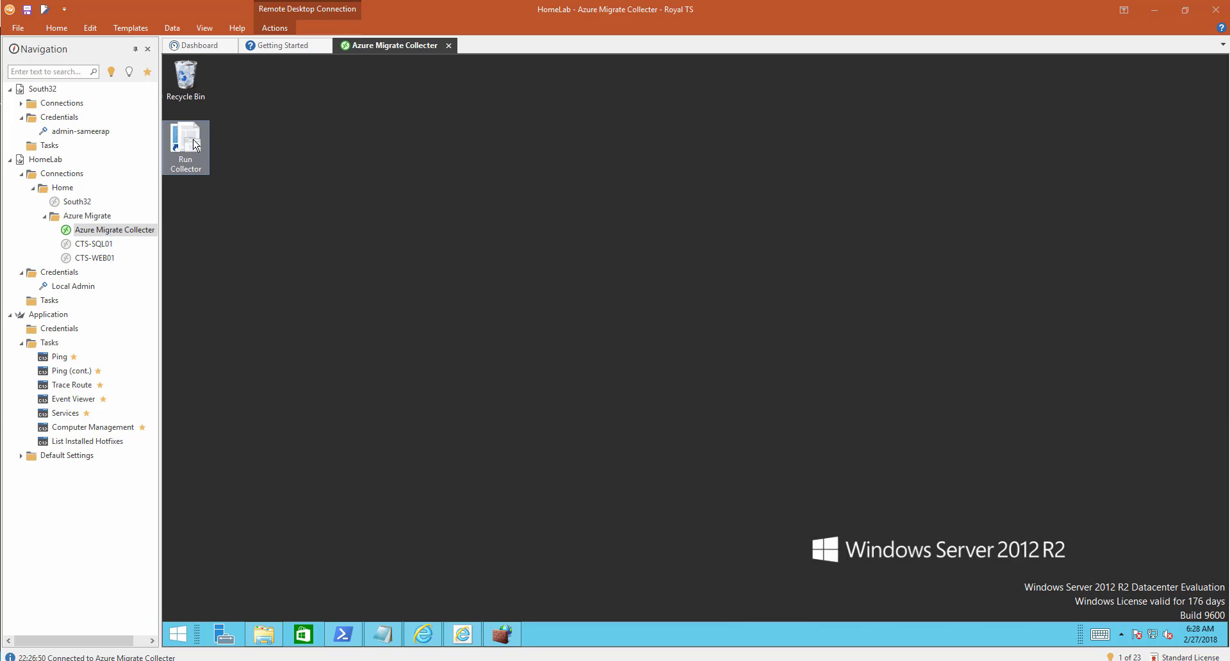
double_click(185, 146)
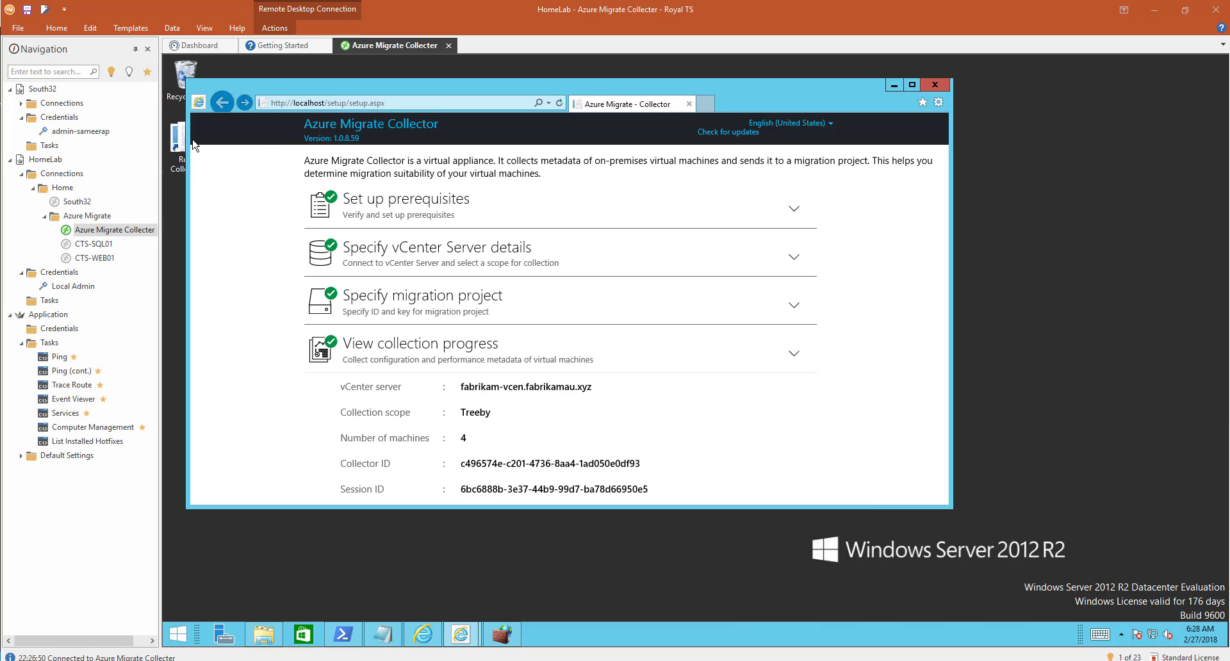
left_click_drag(477, 89, 561, 96)
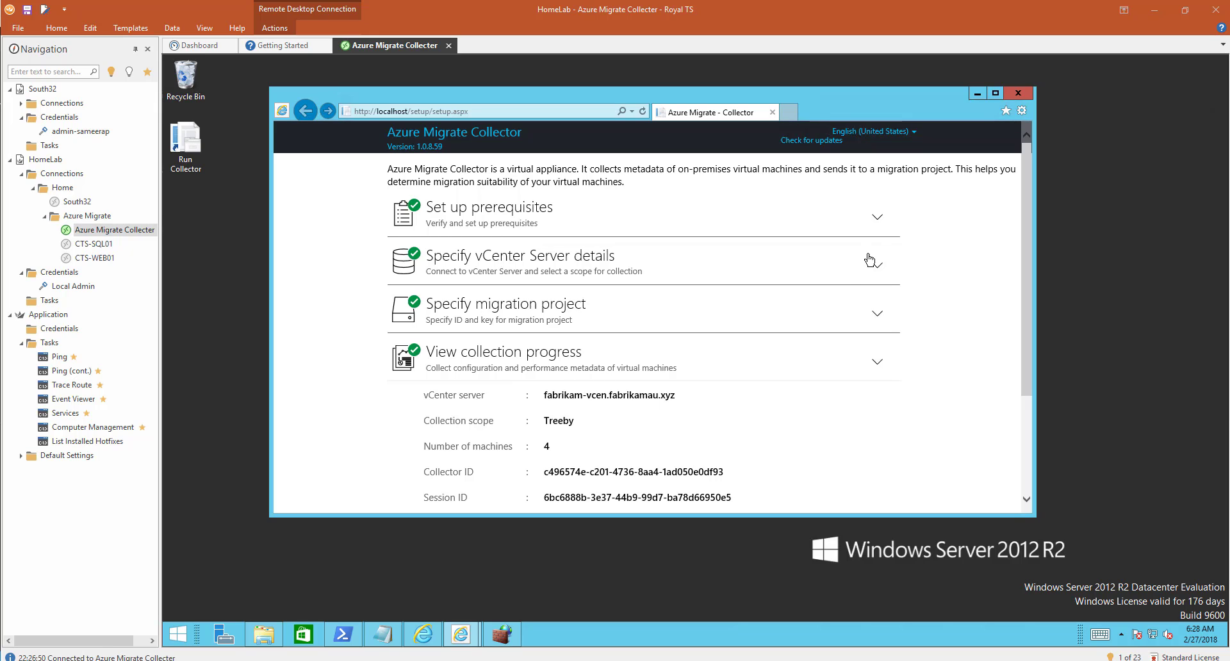
Expand the Set up prerequisites section and review its checks, highlighting the VMware PowerCLI 6.5 entry.
left_click(877, 217)
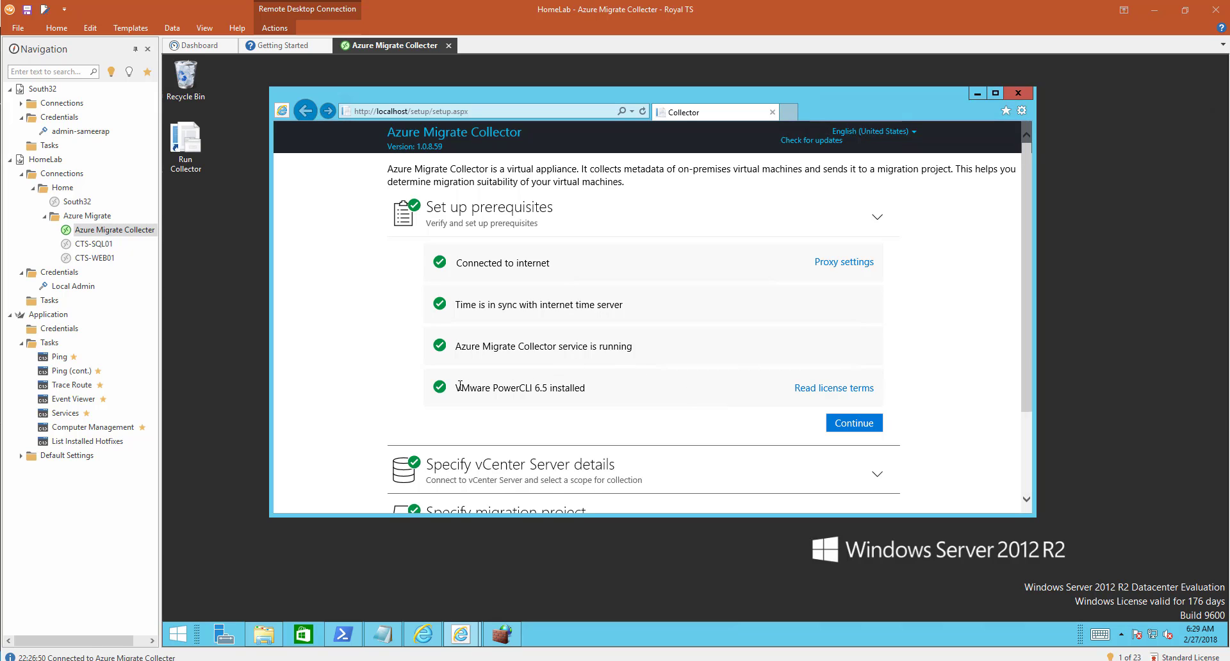
mouse_move(452, 391)
left_mouse_down()
mouse_move(584, 388)
mouse_move(454, 395)
left_mouse_up()
left_click(600, 392)
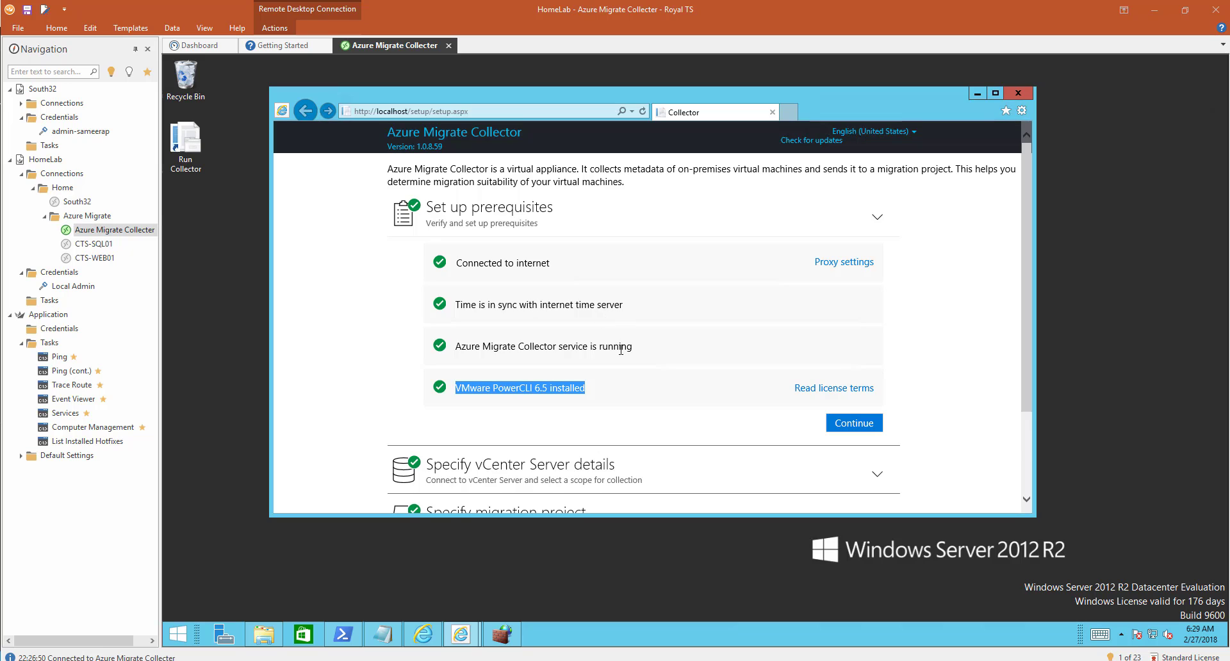
scroll(620, 349, "down", 1)
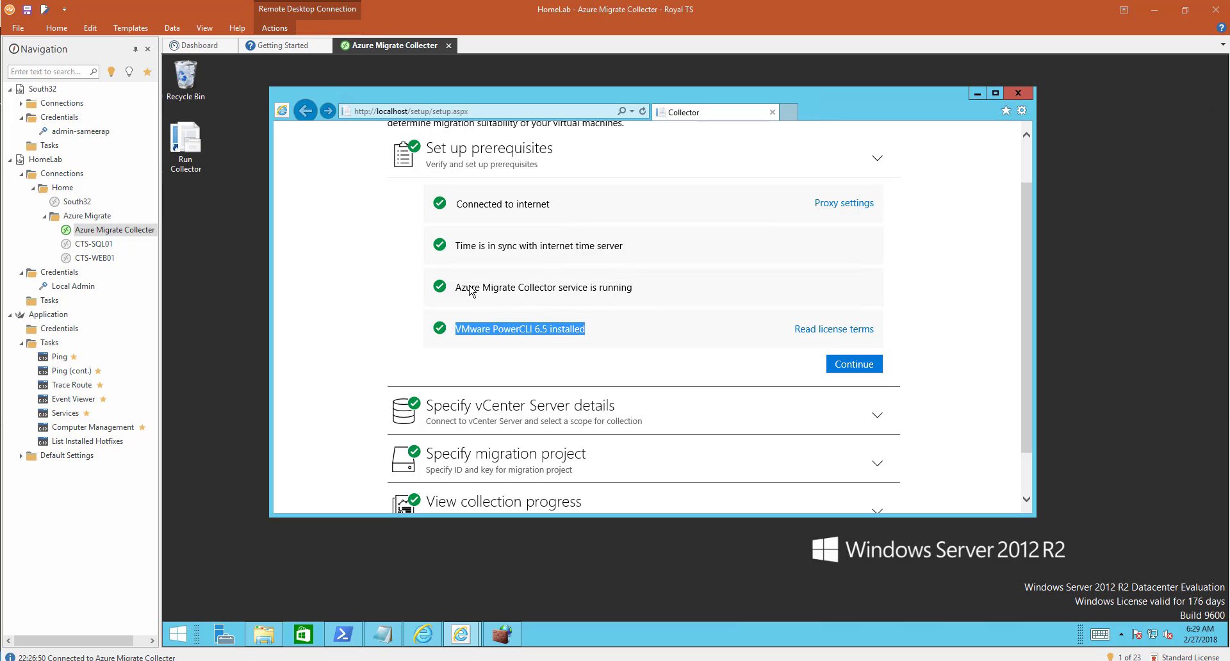
Review the vCenter Server details, covering the server name, username and password fields, connection status and the Hosts and Clusters collection scope.
left_click(874, 420)
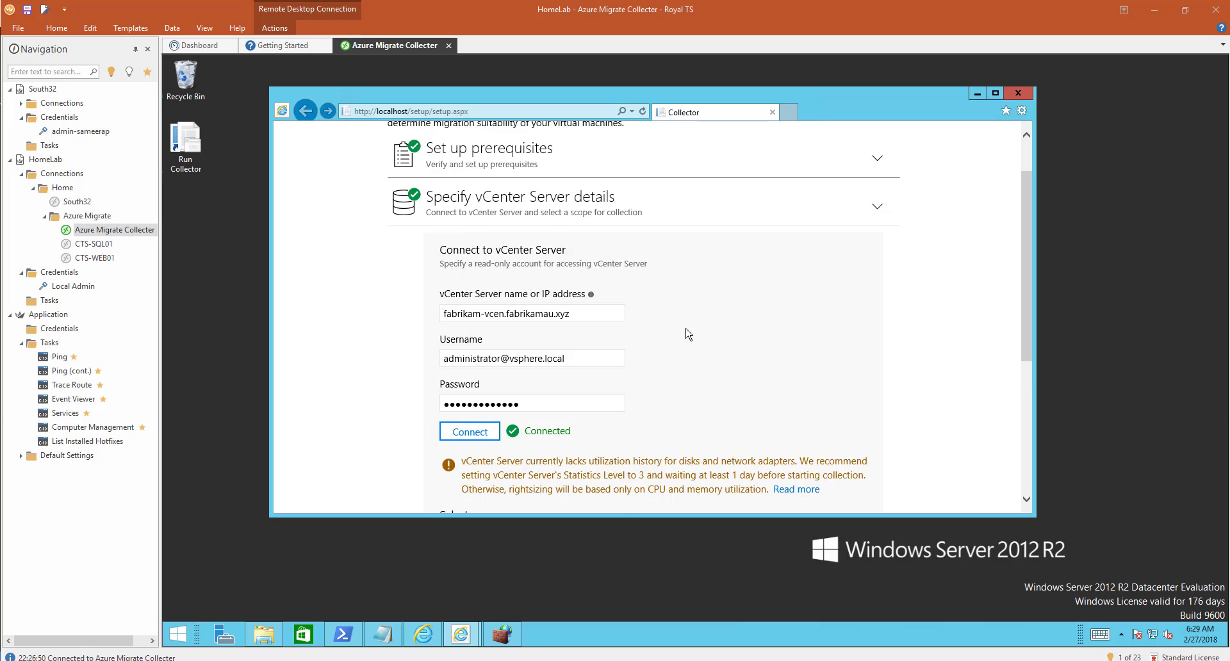
scroll(688, 334, "down", 1)
scroll(682, 334, "up", 1)
scroll(583, 392, "down", 1)
left_click_drag(576, 255, 443, 256)
left_click_drag(584, 299, 429, 305)
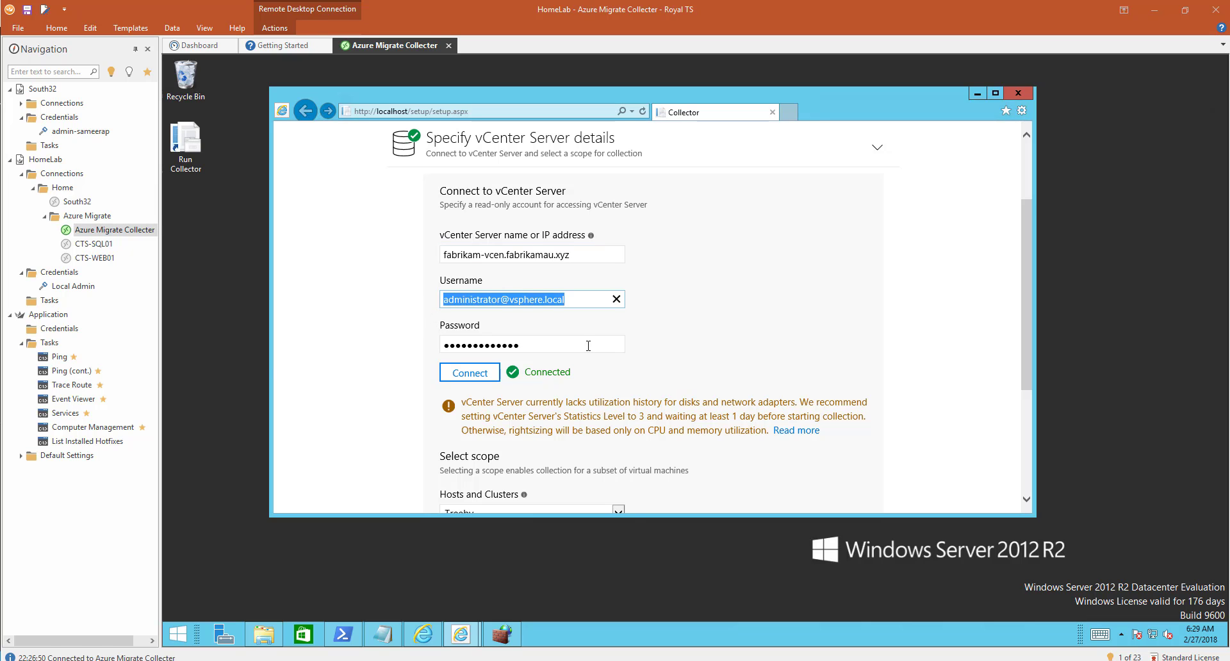
left_click_drag(548, 347, 436, 373)
scroll(448, 372, "down", 2)
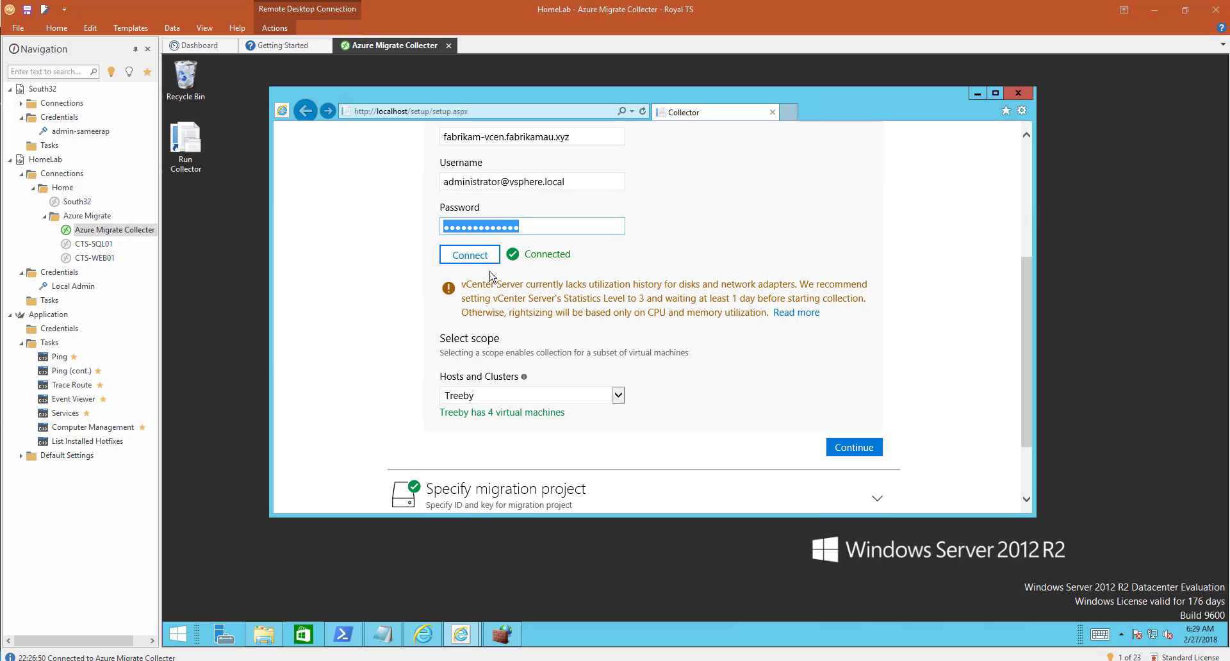
scroll(595, 386, "down", 1)
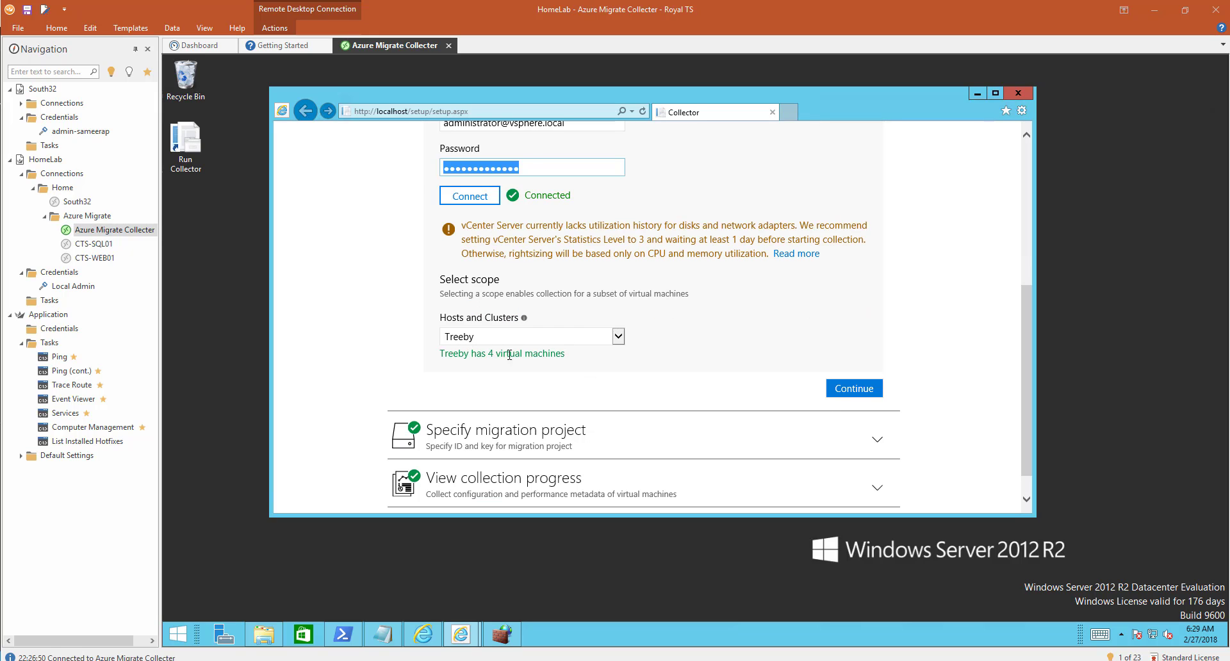
scroll(807, 397, "down", 1)
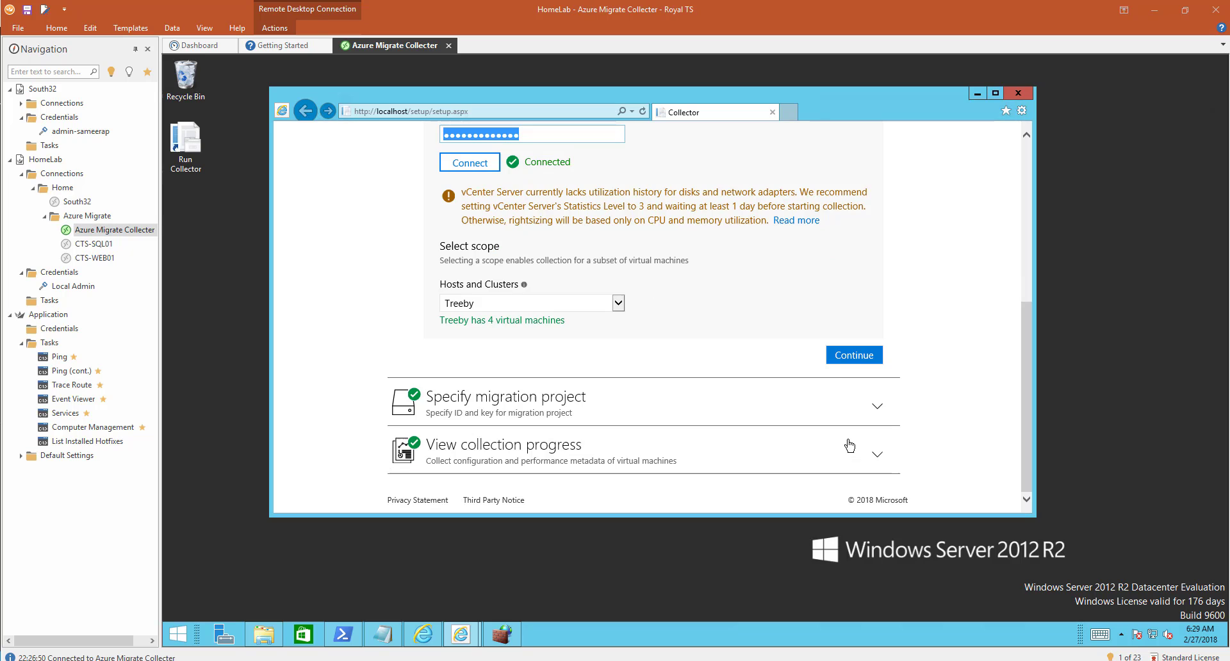
Review the migration project's ID and key section and the collection progress details, then switch away from the collector window.
left_click(870, 403)
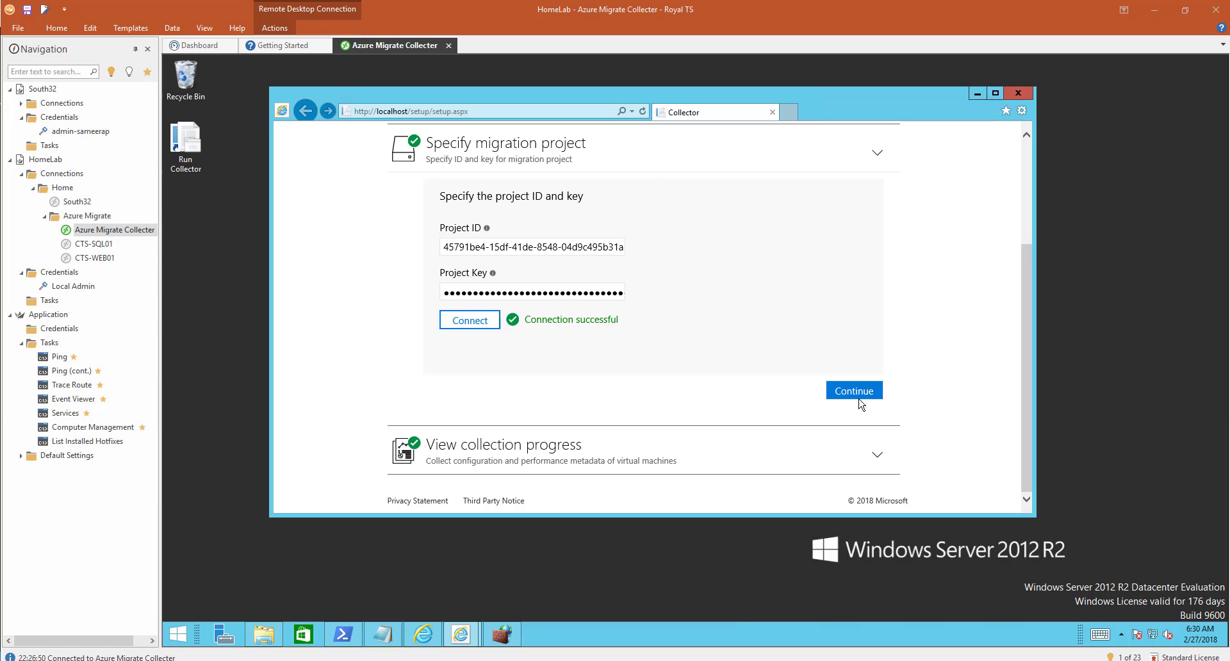
left_click(880, 462)
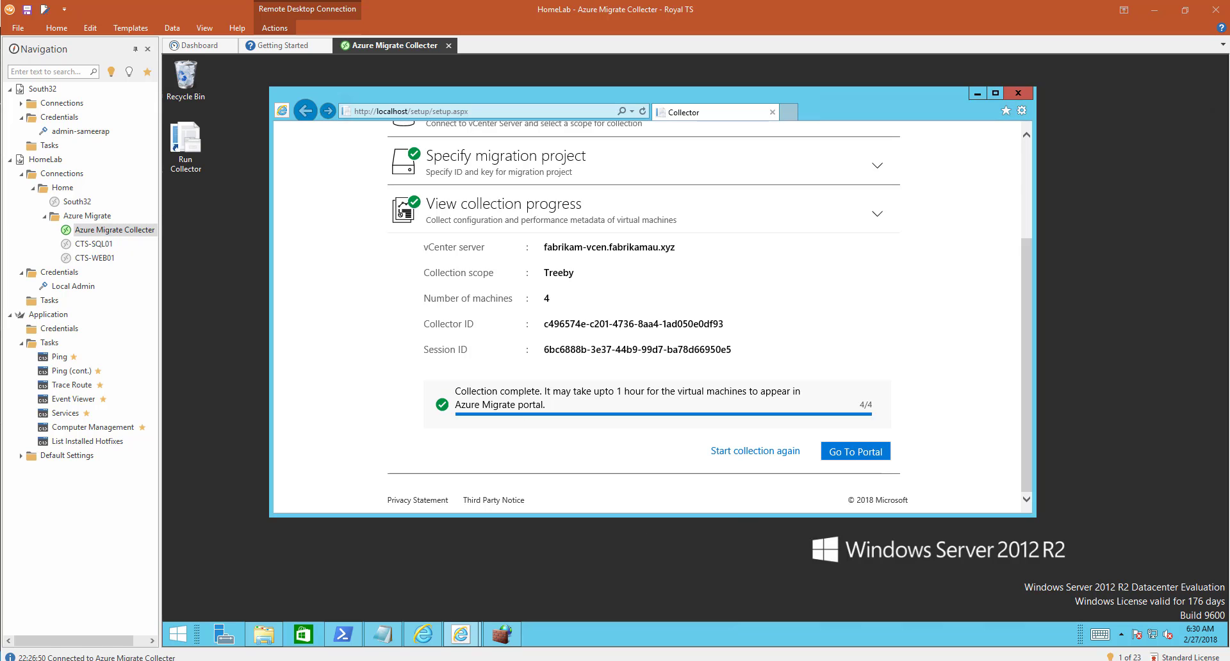
key("alt+Tab")
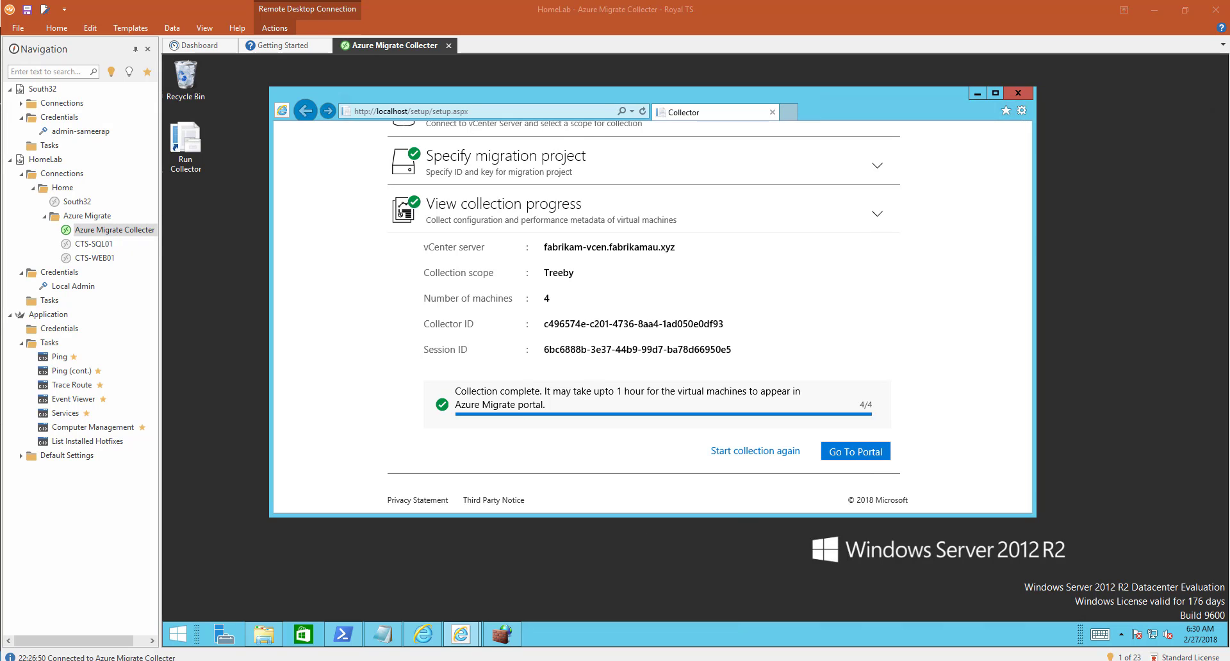